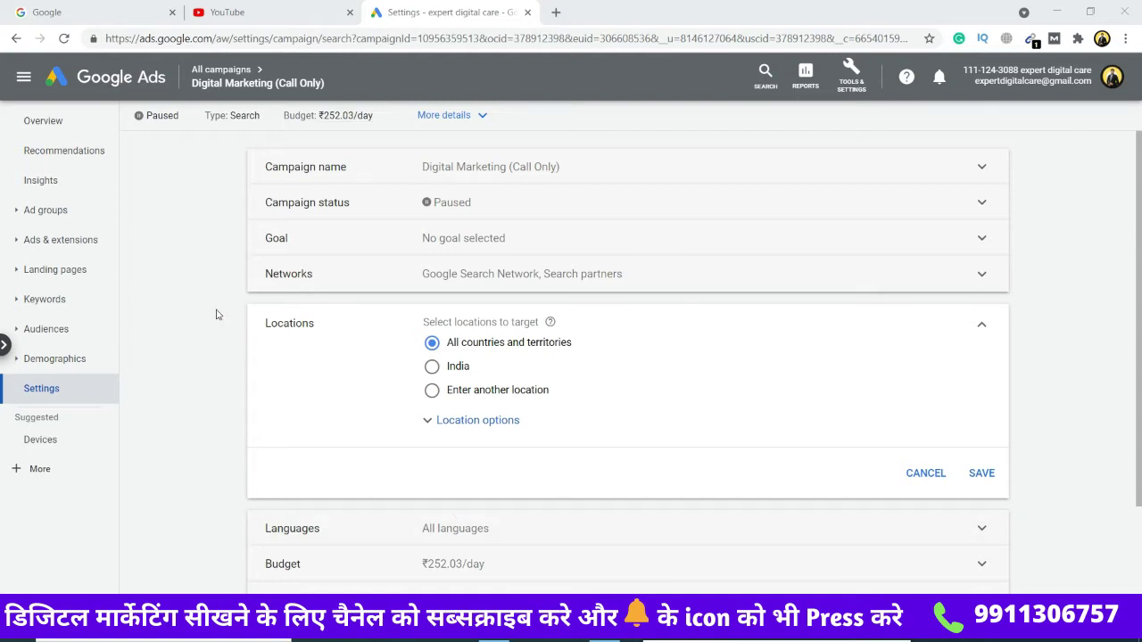
Switch the campaign's location targeting to entering another location and target the city Delhi, Delhi, India.
{"action": "scroll", "coordinate": [217, 314], "scroll_direction": "down", "scroll_amount": 1}
{"action": "scroll", "coordinate": [217, 314], "scroll_direction": "up", "scroll_amount": 1}
{"action": "scroll", "coordinate": [387, 332], "scroll_direction": "down", "scroll_amount": 1}
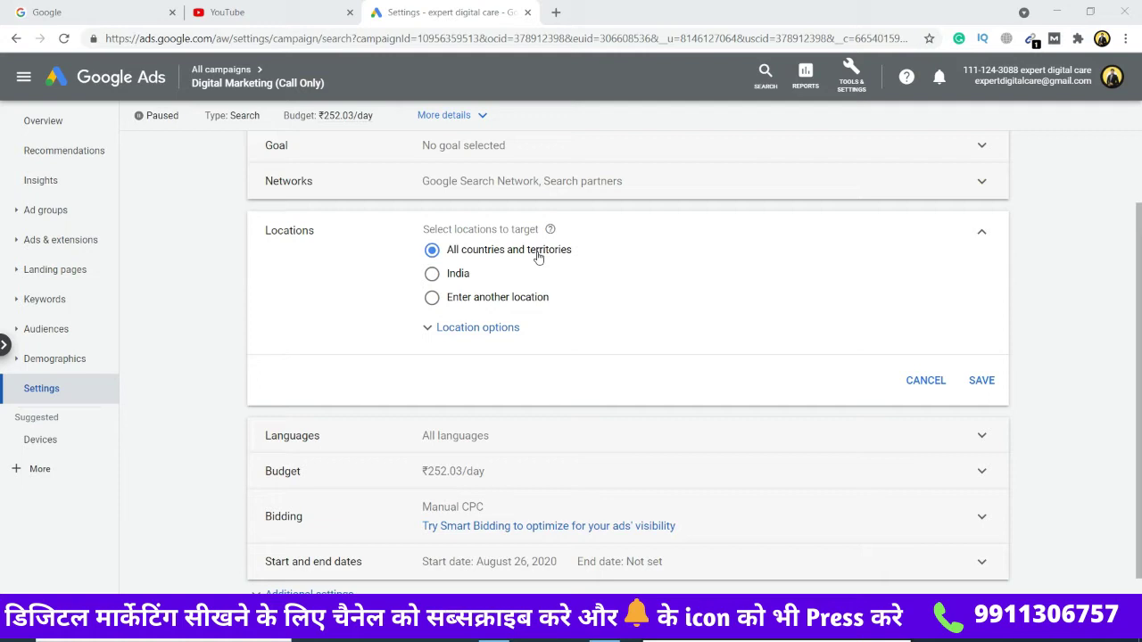
{"action": "left_click", "coordinate": [434, 275]}
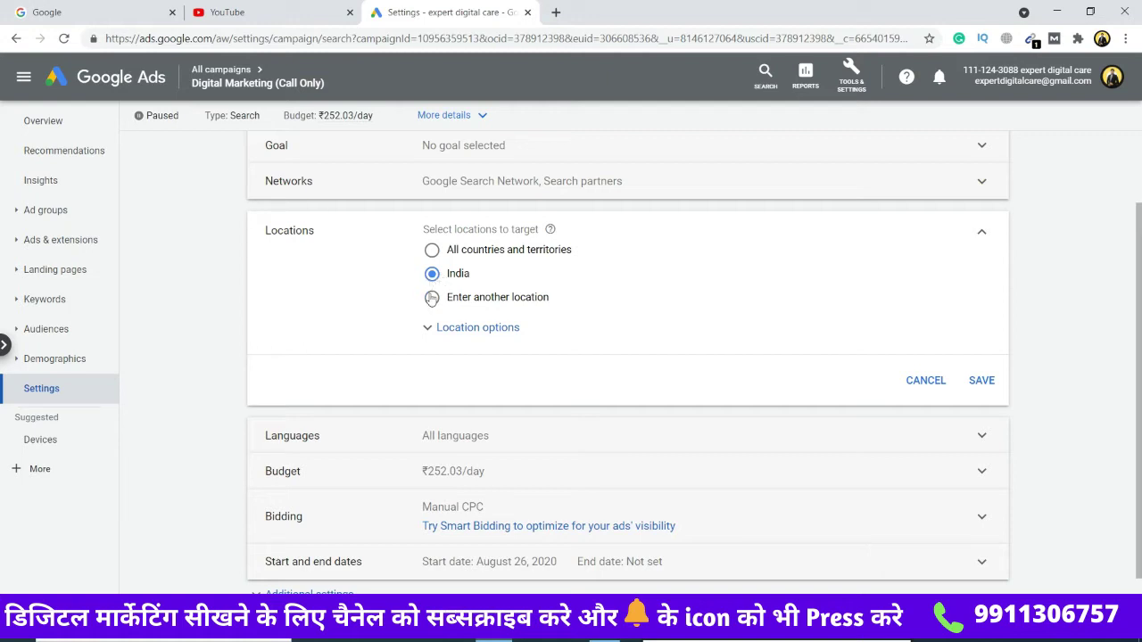
{"action": "left_click", "coordinate": [432, 300]}
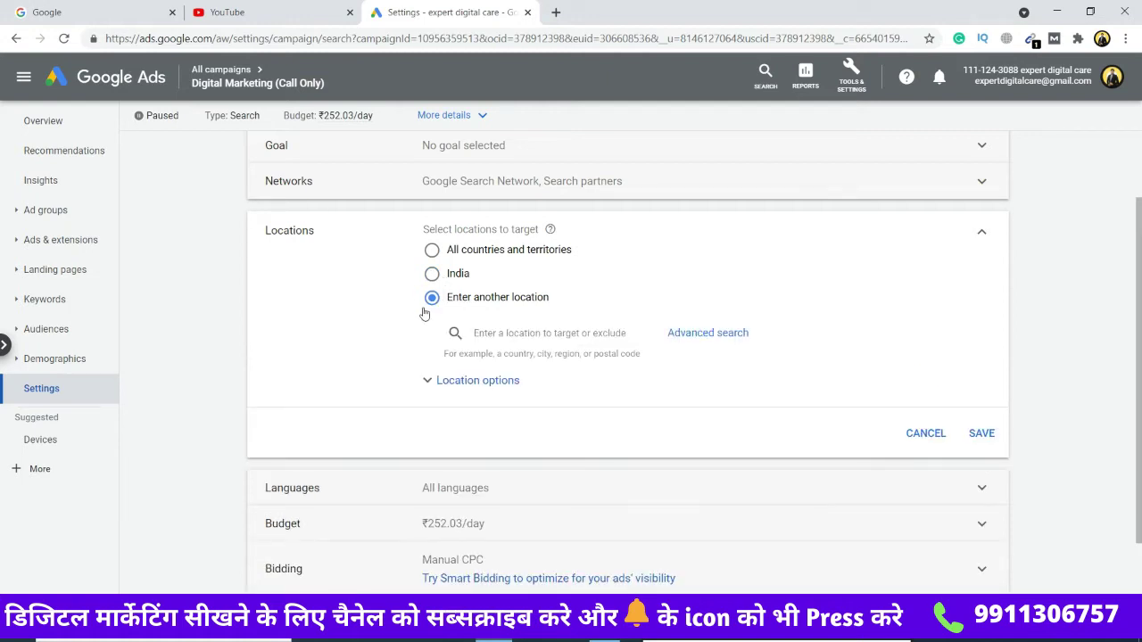
{"action": "left_click", "coordinate": [505, 333]}
{"action": "type", "text": "delhi"}
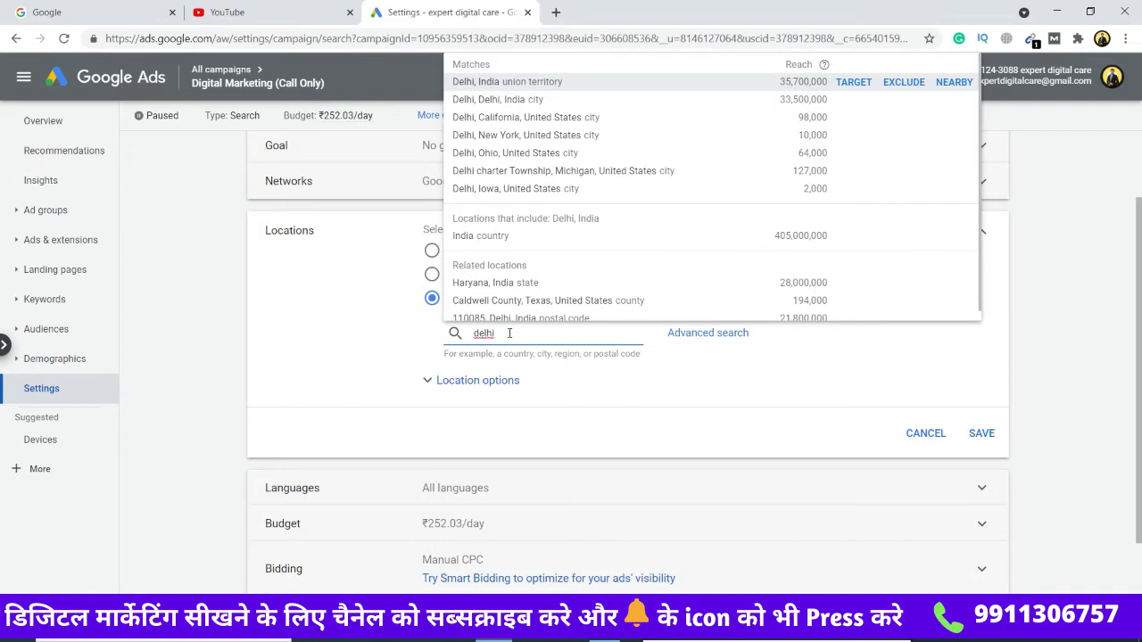
{"action": "mouse_move", "coordinate": [850, 104]}
{"action": "left_click", "coordinate": [851, 100]}
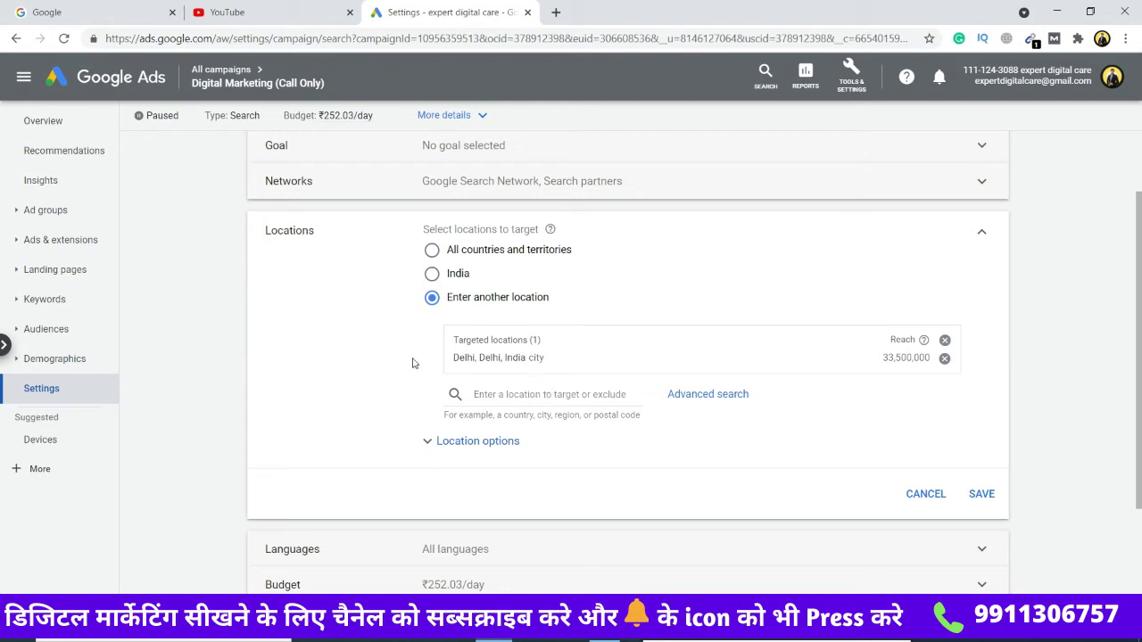
Expand the location options and set the target option to Presence: People in or regularly in your targeted locations.
{"action": "scroll", "coordinate": [395, 353], "scroll_direction": "down", "scroll_amount": 1}
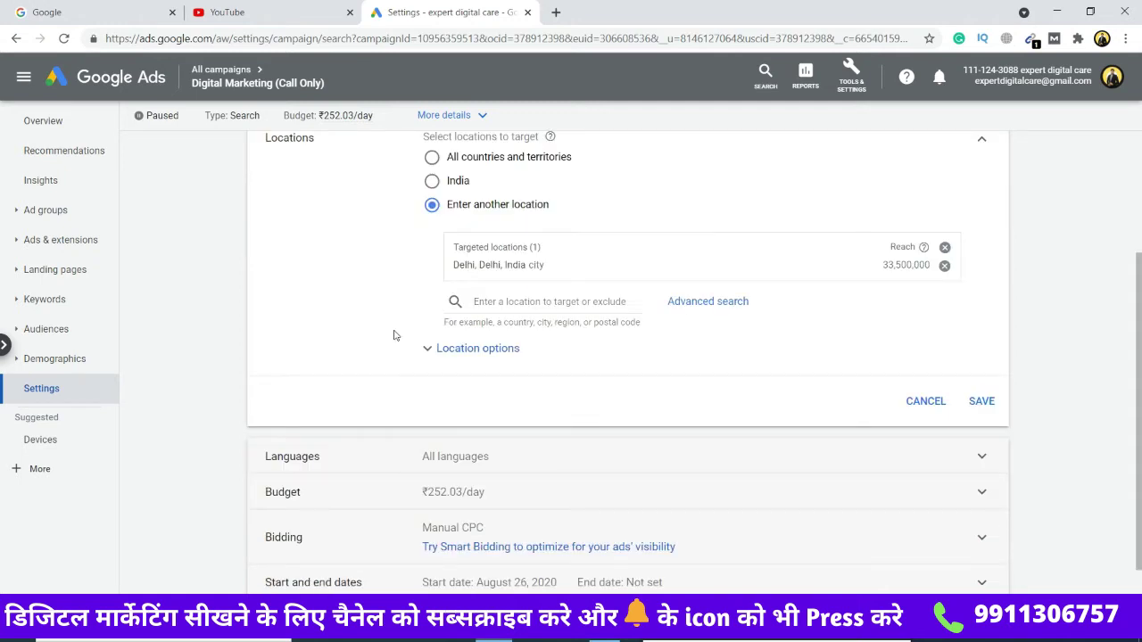
{"action": "left_click", "coordinate": [471, 358]}
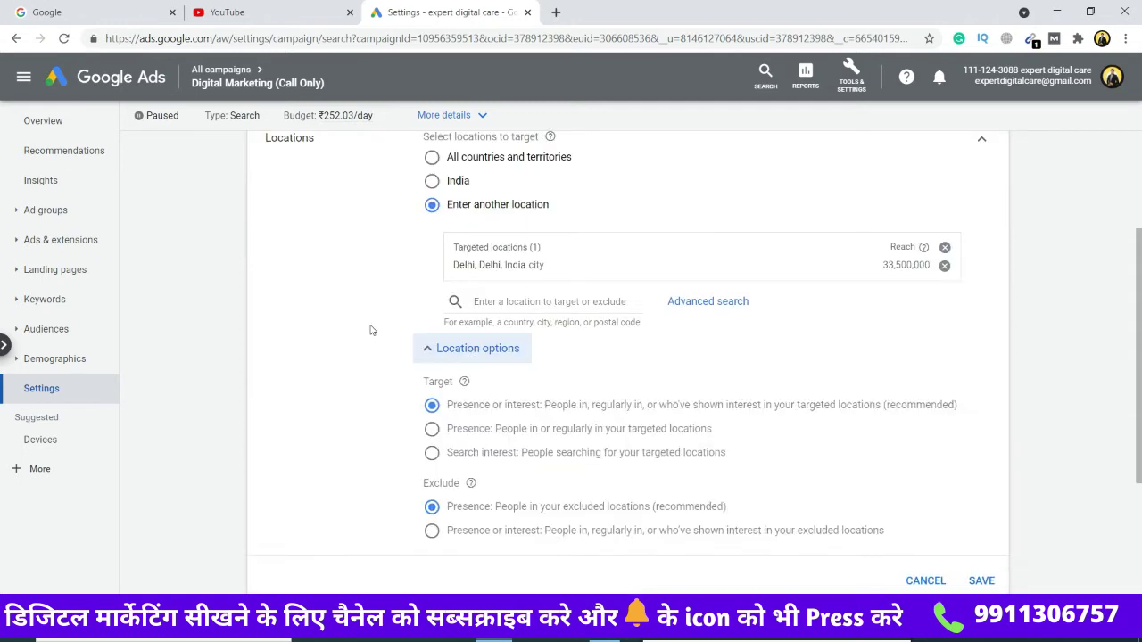
{"action": "scroll", "coordinate": [370, 328], "scroll_direction": "down", "scroll_amount": 2}
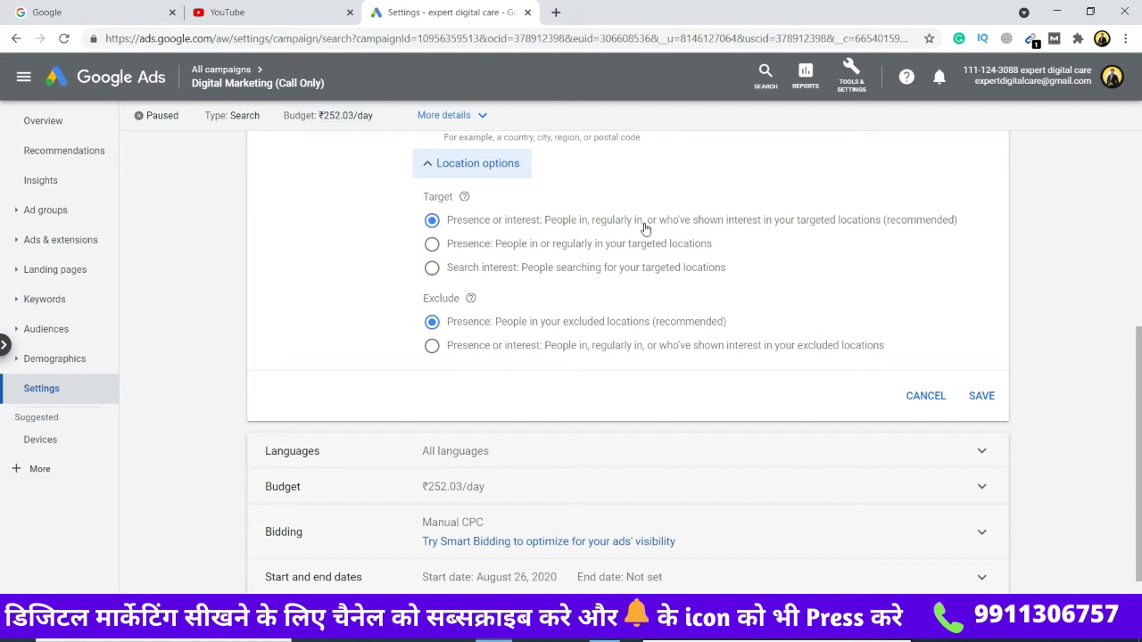
{"action": "left_click", "coordinate": [432, 244]}
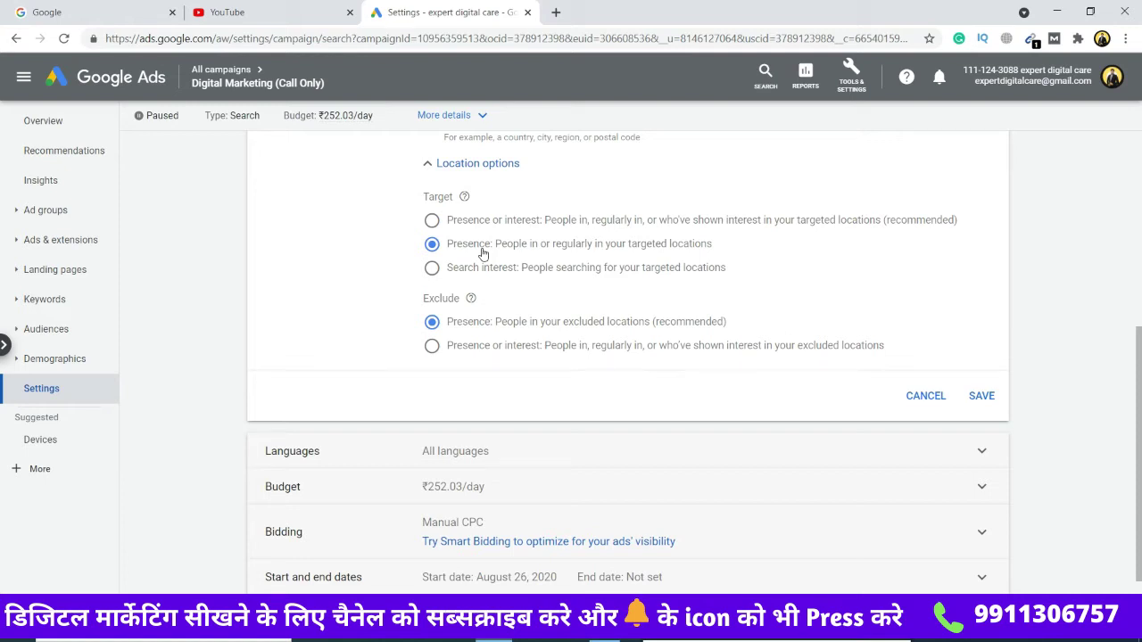
{"action": "left_click", "coordinate": [432, 271]}
{"action": "scroll", "coordinate": [433, 268], "scroll_direction": "down", "scroll_amount": 1}
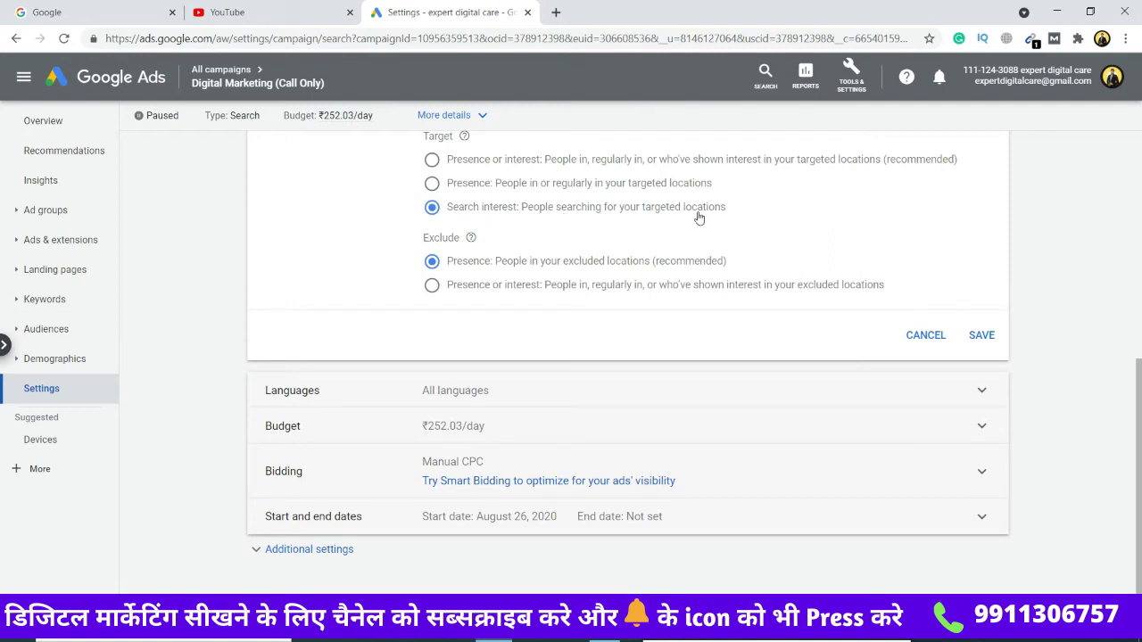
{"action": "scroll", "coordinate": [378, 259], "scroll_direction": "up", "scroll_amount": 1}
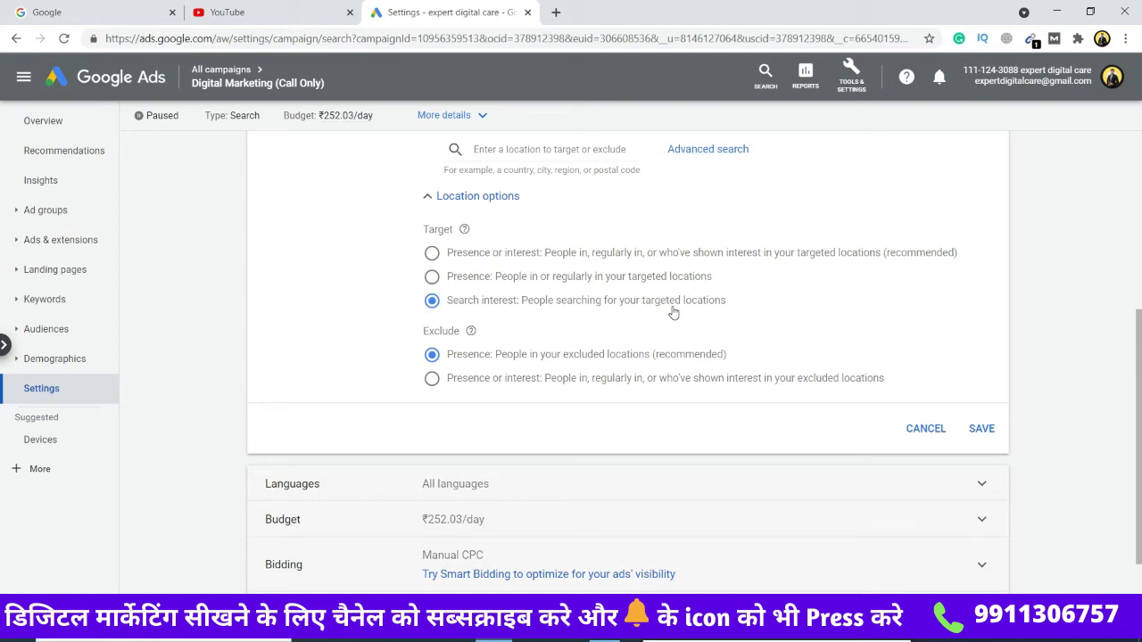
{"action": "scroll", "coordinate": [624, 310], "scroll_direction": "down", "scroll_amount": 1}
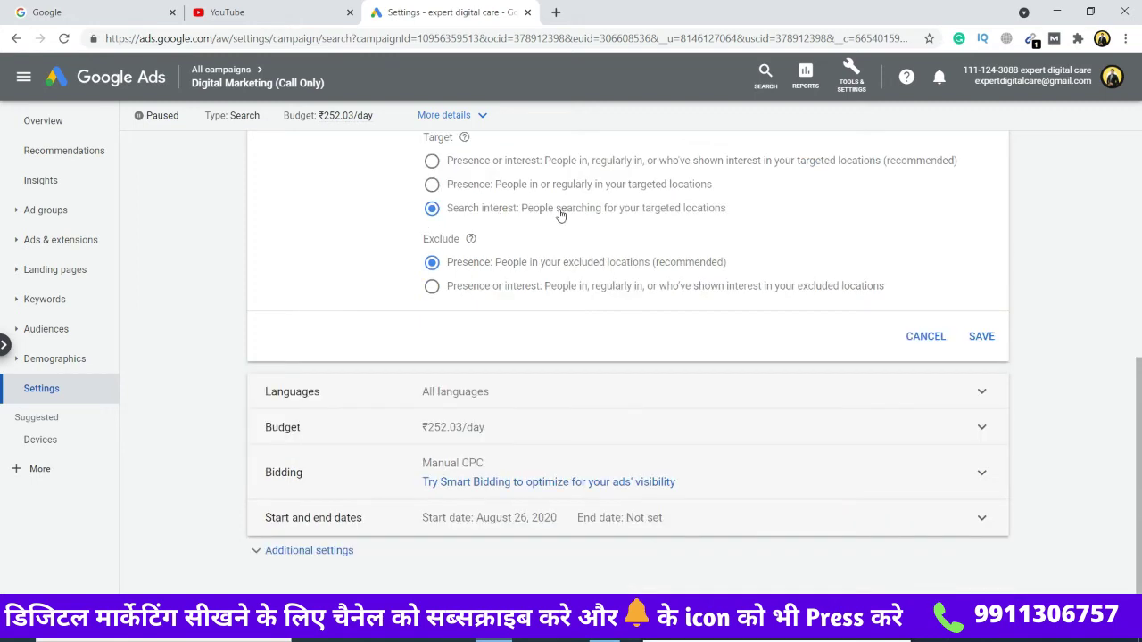
{"action": "scroll", "coordinate": [561, 215], "scroll_direction": "up", "scroll_amount": 1}
{"action": "left_click", "coordinate": [433, 280]}
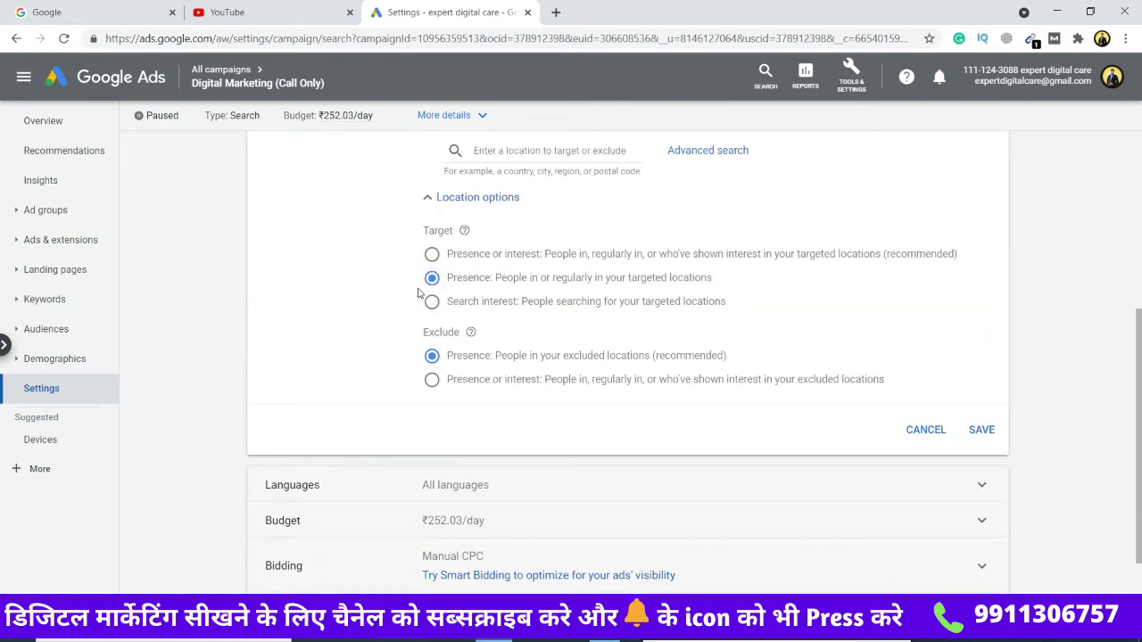
Open the advanced location search for the campaign's targeted locations.
{"action": "scroll", "coordinate": [401, 314], "scroll_direction": "down", "scroll_amount": 1}
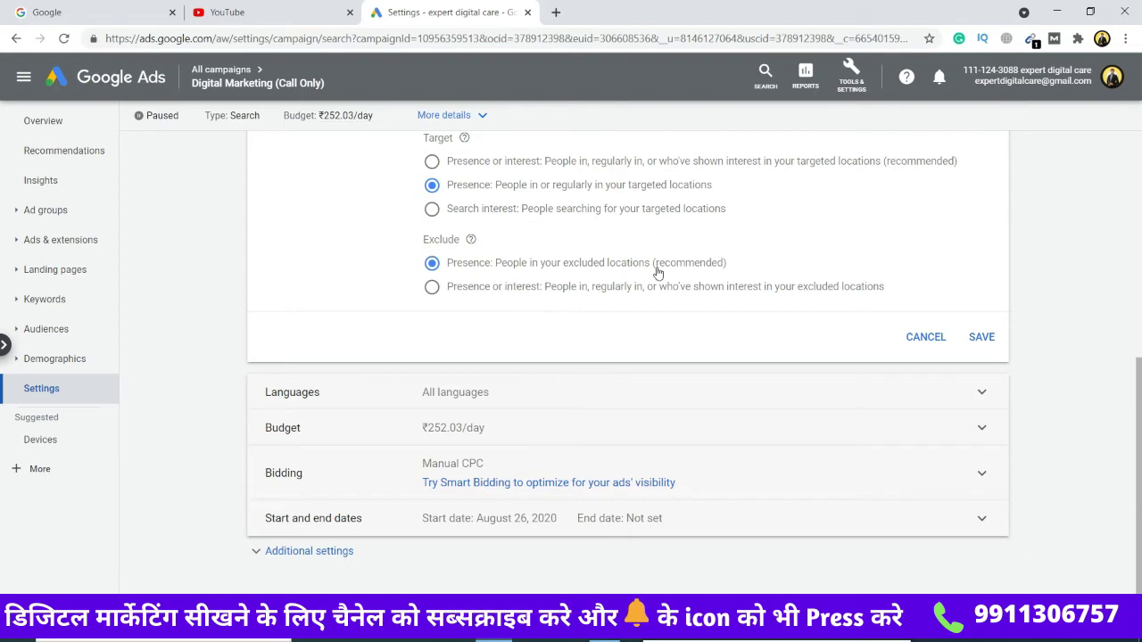
{"action": "scroll", "coordinate": [660, 334], "scroll_direction": "up", "scroll_amount": 4}
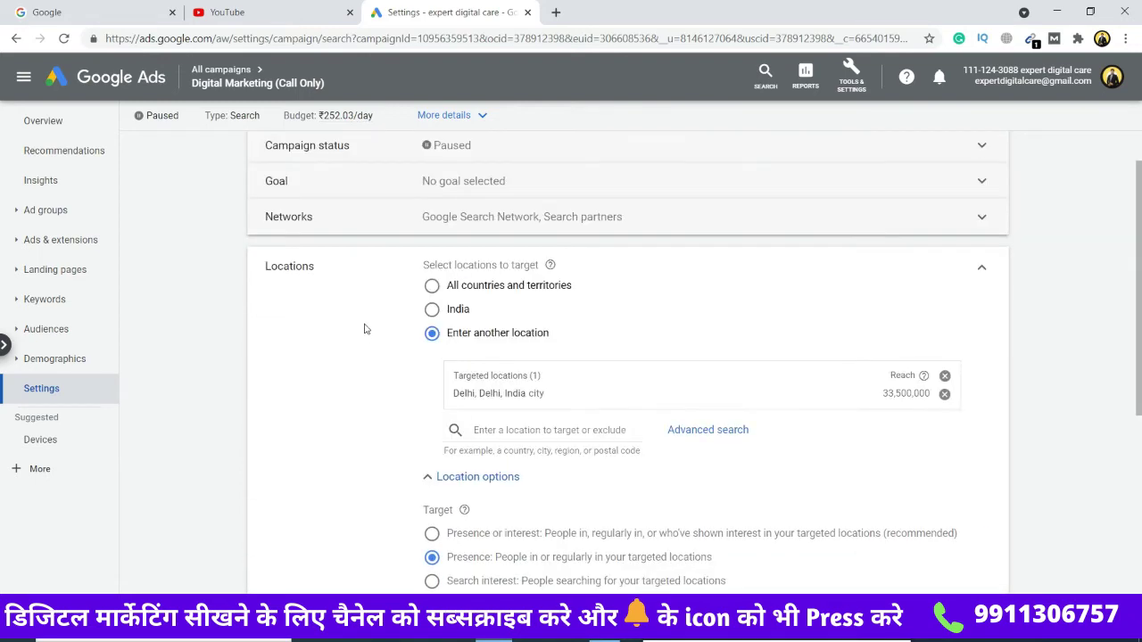
{"action": "scroll", "coordinate": [364, 329], "scroll_direction": "down", "scroll_amount": 2}
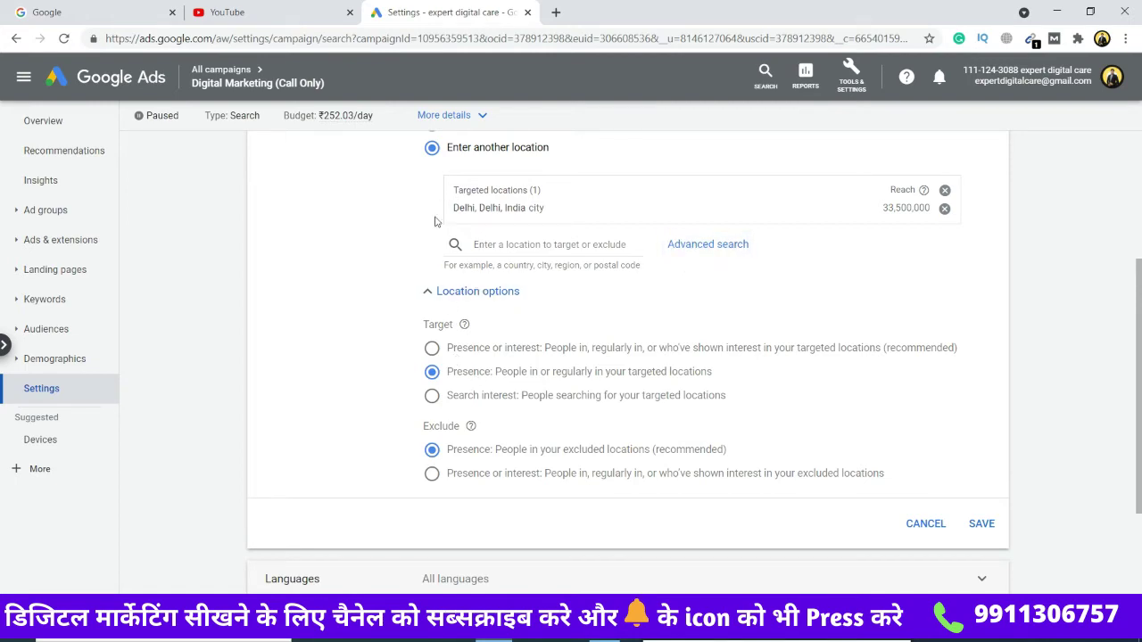
{"action": "scroll", "coordinate": [428, 362], "scroll_direction": "up", "scroll_amount": 2}
{"action": "scroll", "coordinate": [412, 357], "scroll_direction": "down", "scroll_amount": 2}
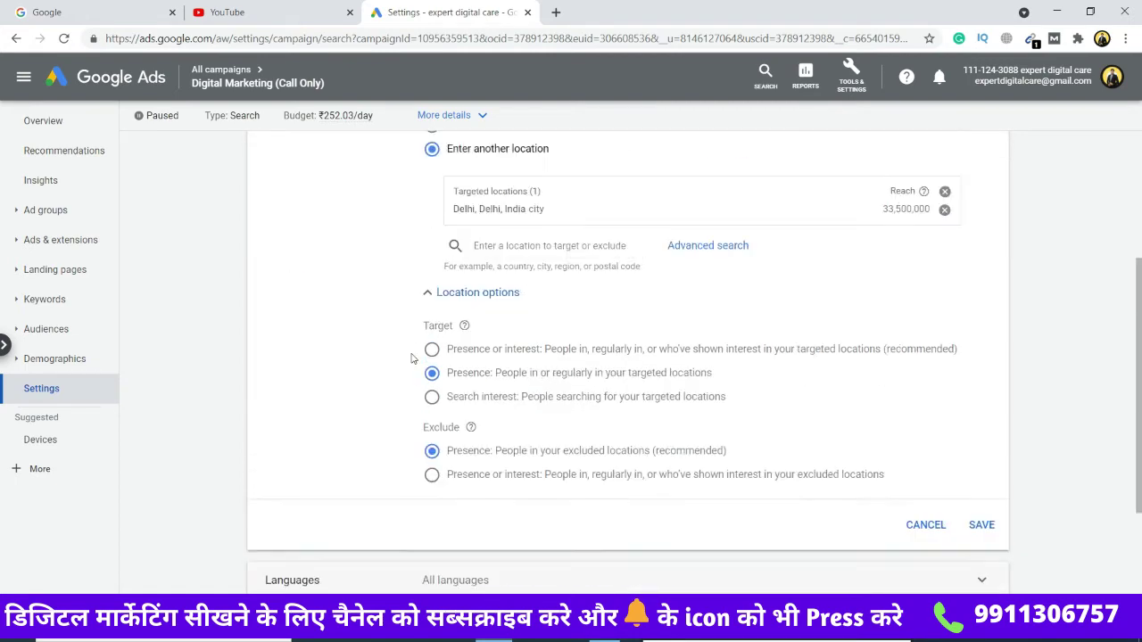
{"action": "scroll", "coordinate": [412, 357], "scroll_direction": "up", "scroll_amount": 1}
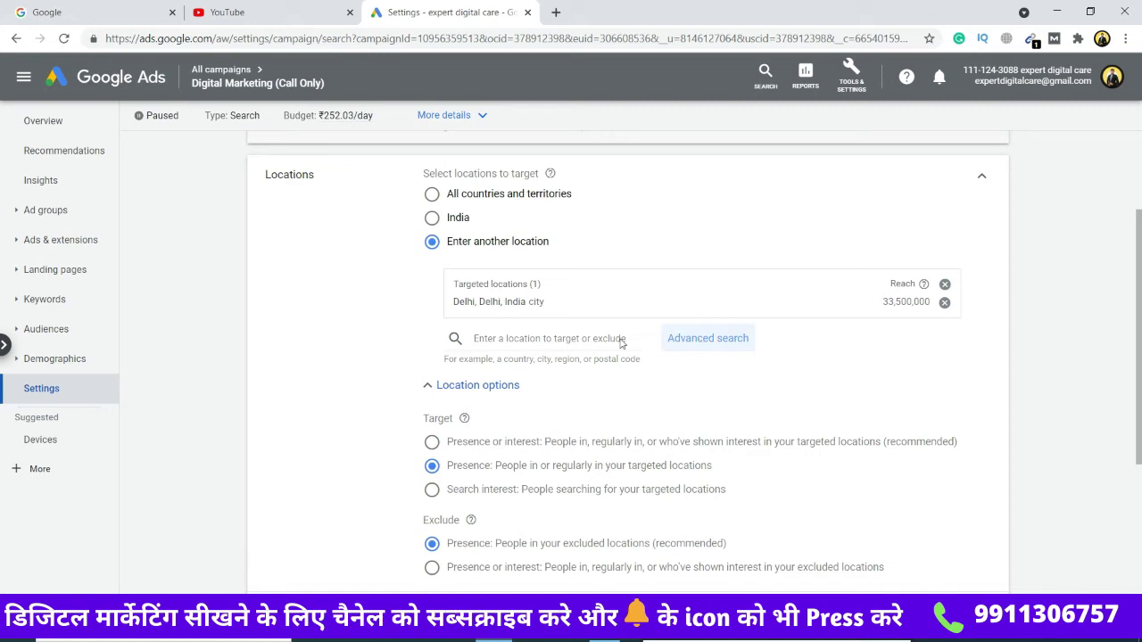
{"action": "left_click", "coordinate": [711, 346]}
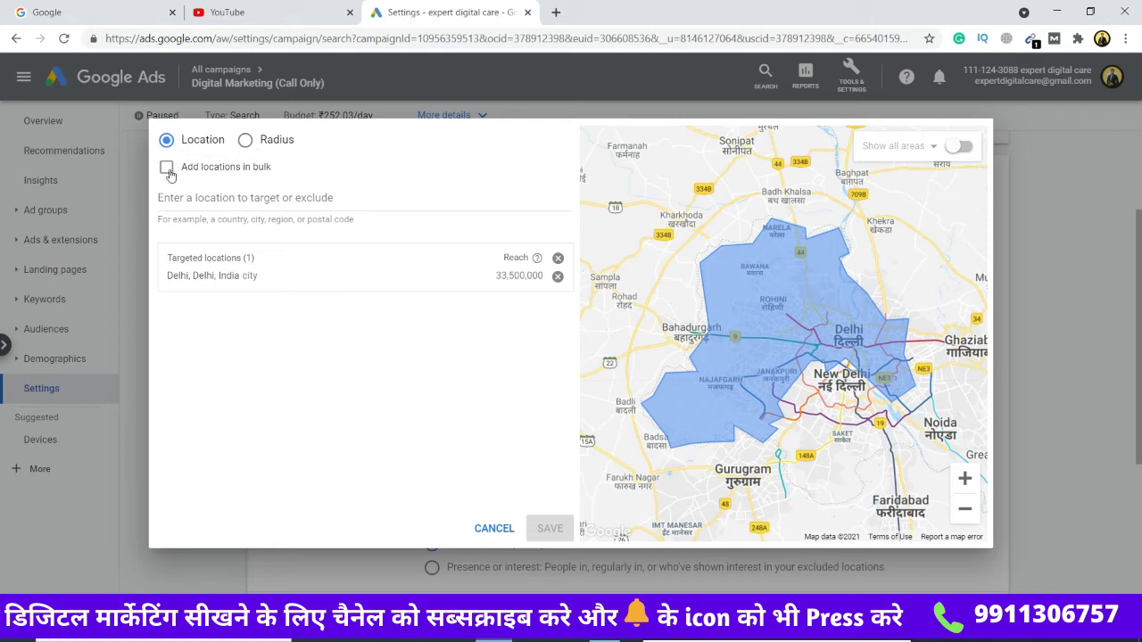
Try the option for adding locations in bulk and check its optional country restriction list.
{"action": "left_click", "coordinate": [168, 170]}
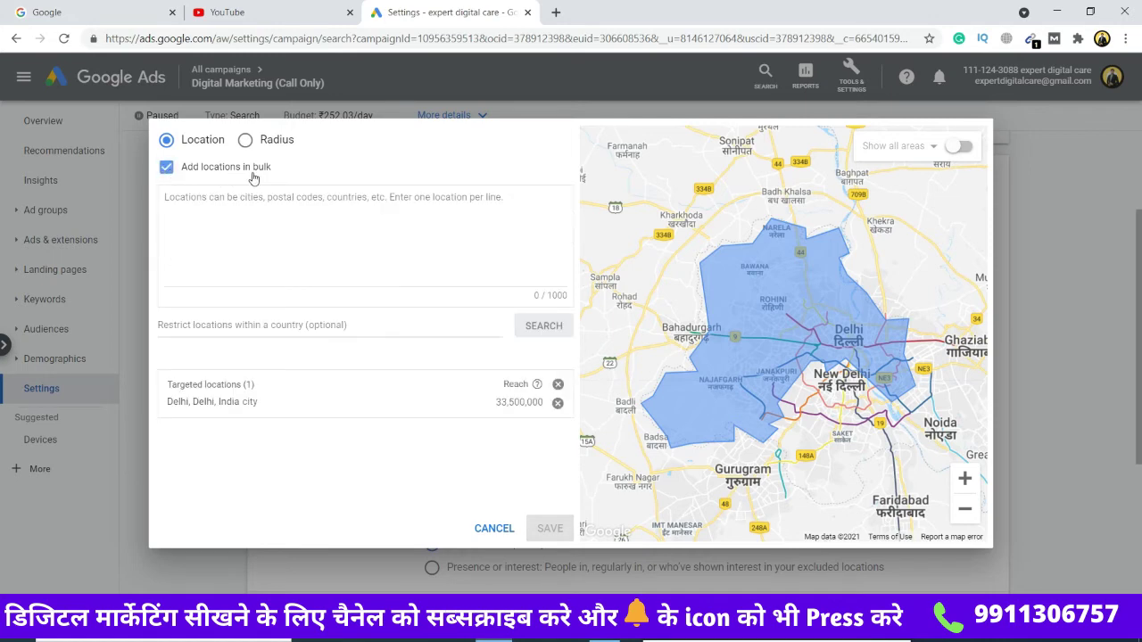
{"action": "left_click", "coordinate": [216, 222]}
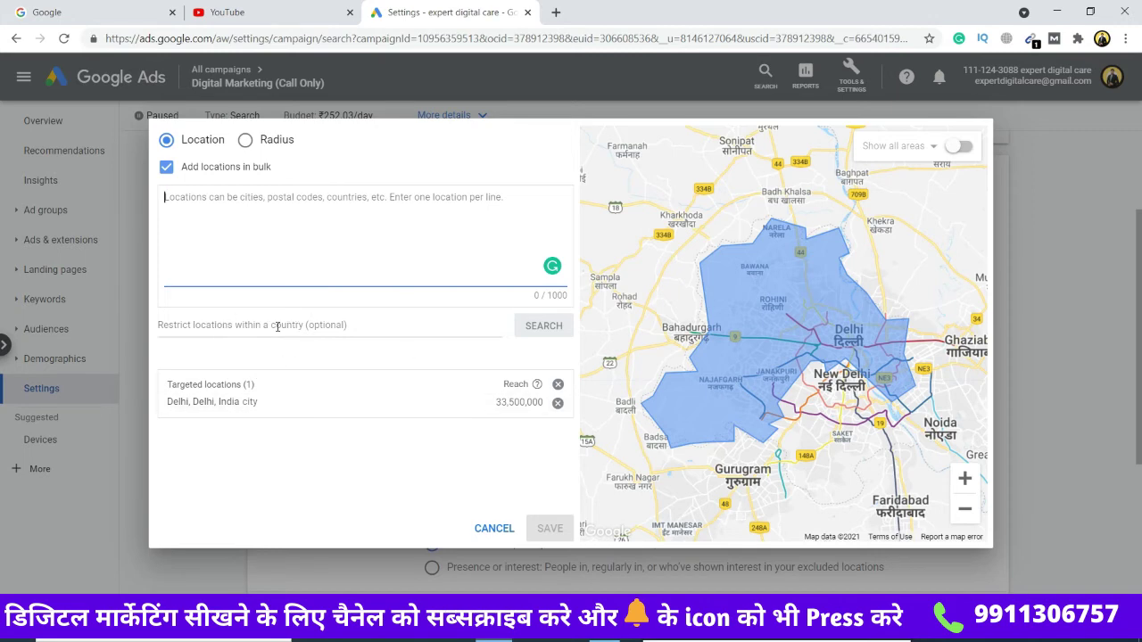
{"action": "left_click", "coordinate": [258, 326]}
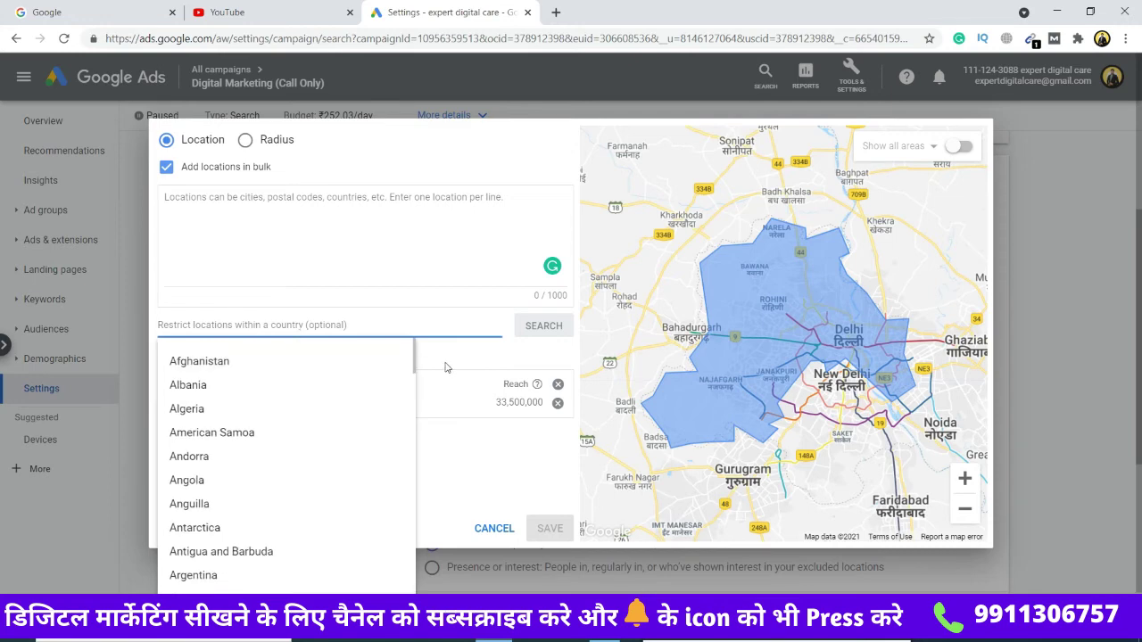
{"action": "left_click", "coordinate": [426, 362]}
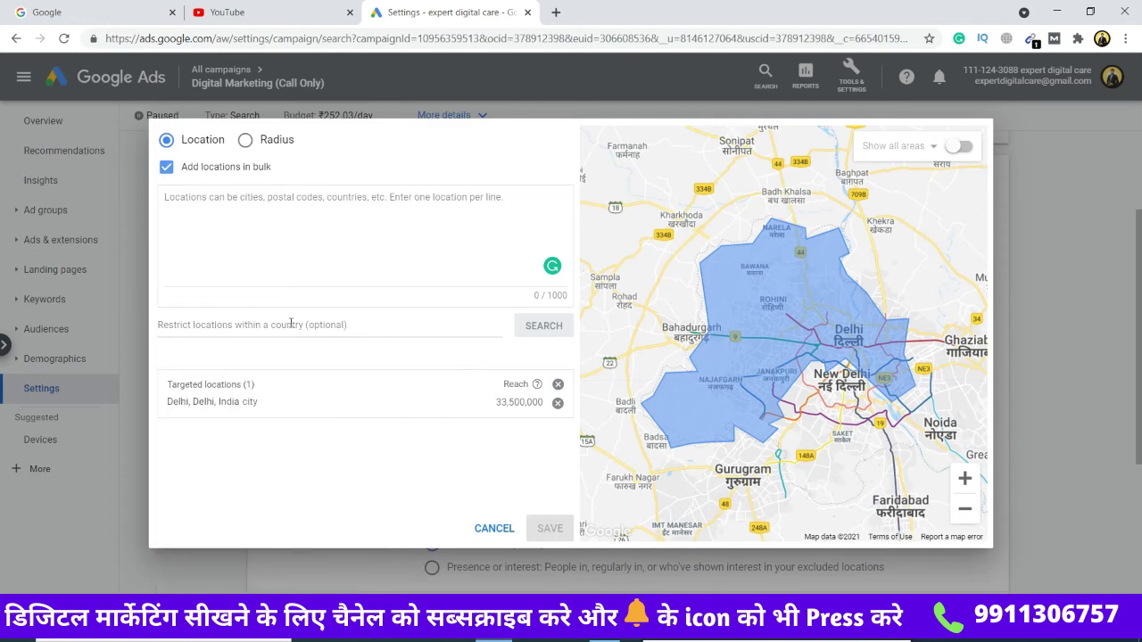
{"action": "left_click", "coordinate": [167, 168]}
Switch to radius targeting, removing the Delhi city target and searching for the place "delhi".
{"action": "left_click", "coordinate": [245, 142]}
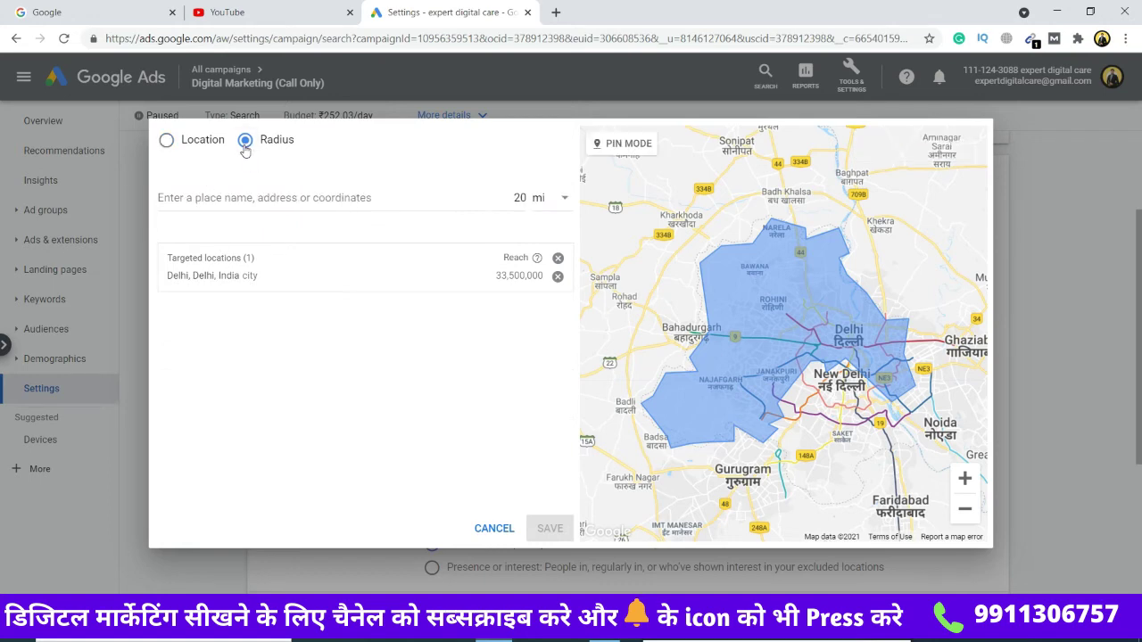
{"action": "left_click", "coordinate": [558, 275]}
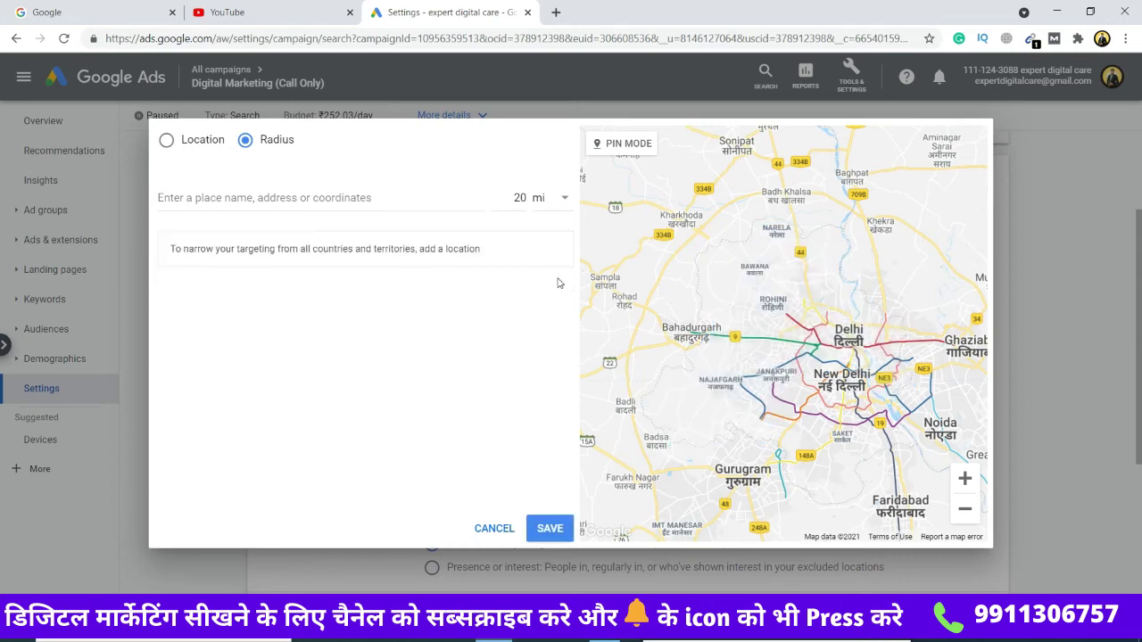
{"action": "left_click", "coordinate": [340, 198]}
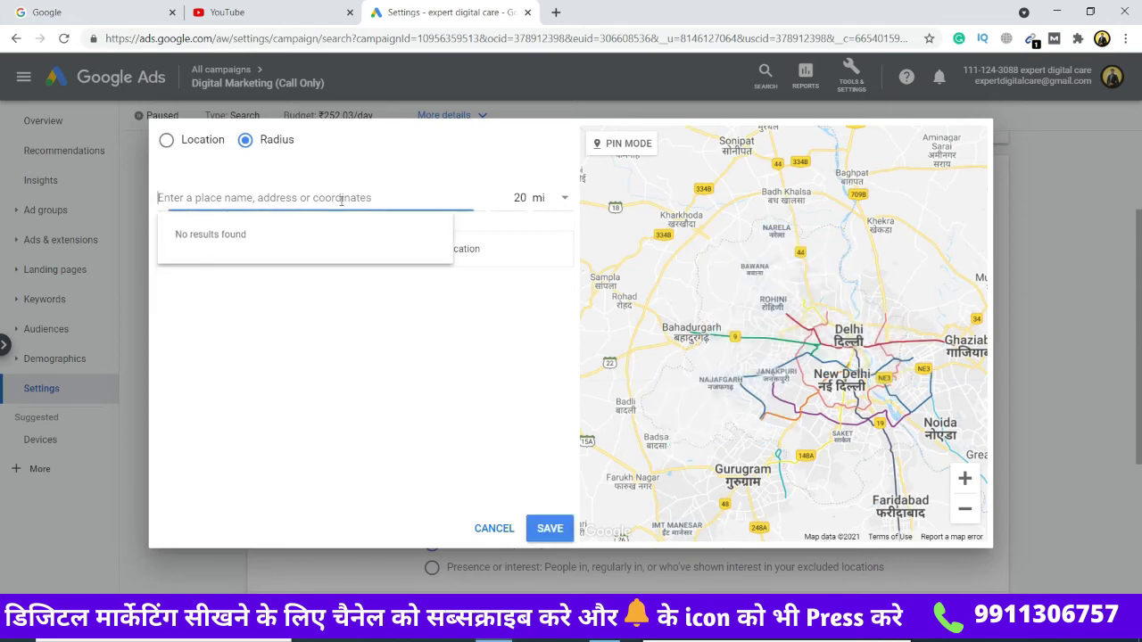
{"action": "type", "text": "de"}
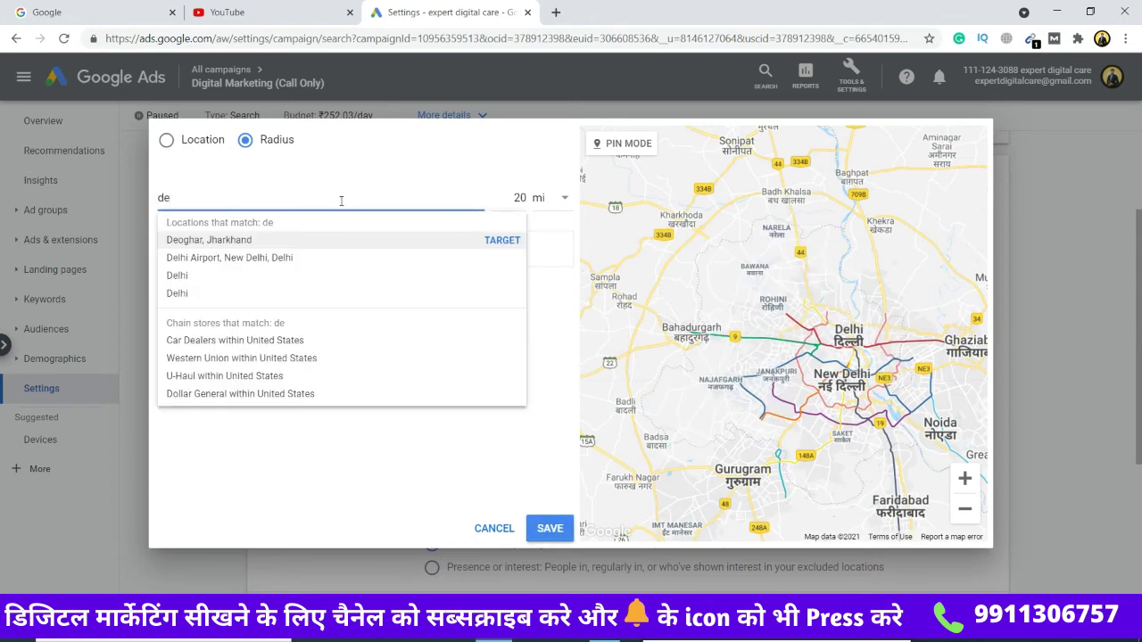
{"action": "type", "text": "lhi"}
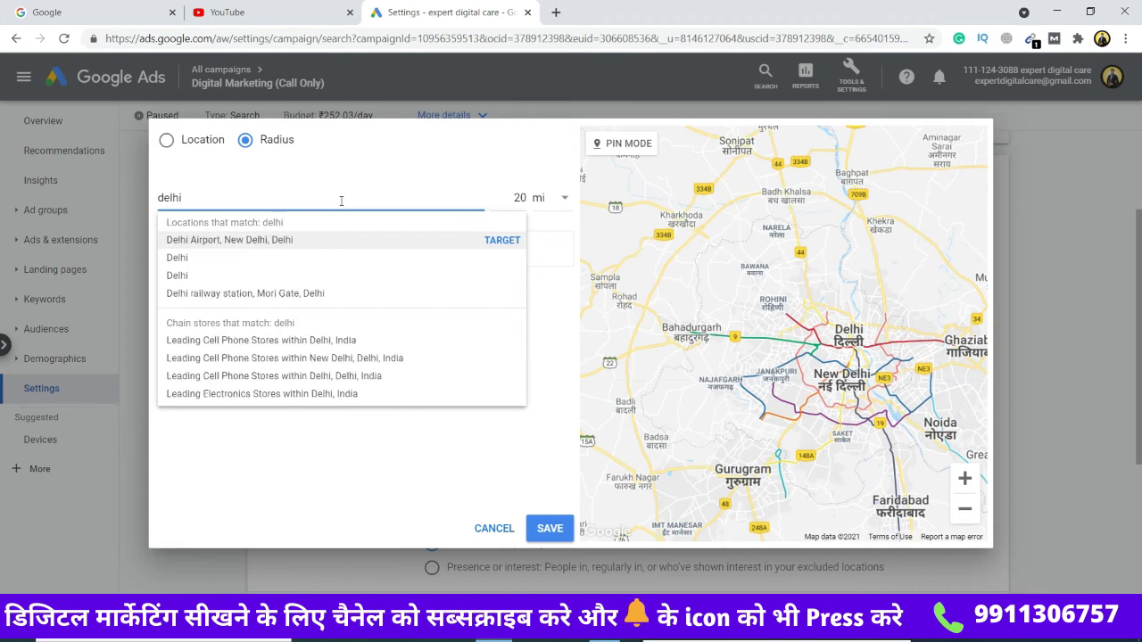
{"action": "mouse_move", "coordinate": [339, 262]}
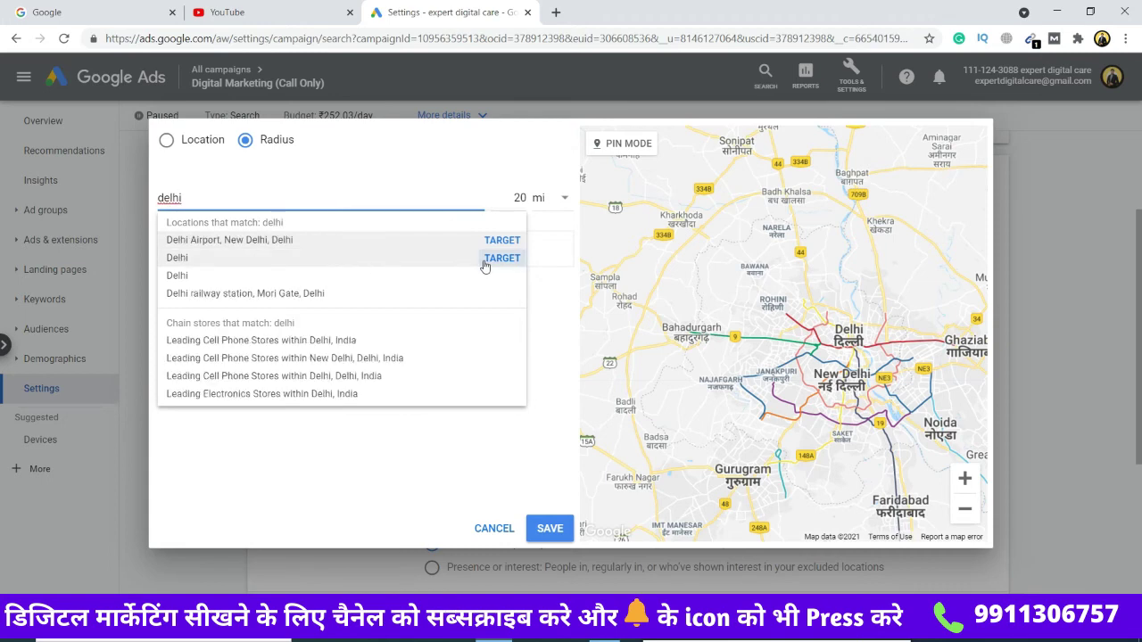
Set the radius to 10 km and target the area around Delhi.
{"action": "left_click", "coordinate": [538, 198]}
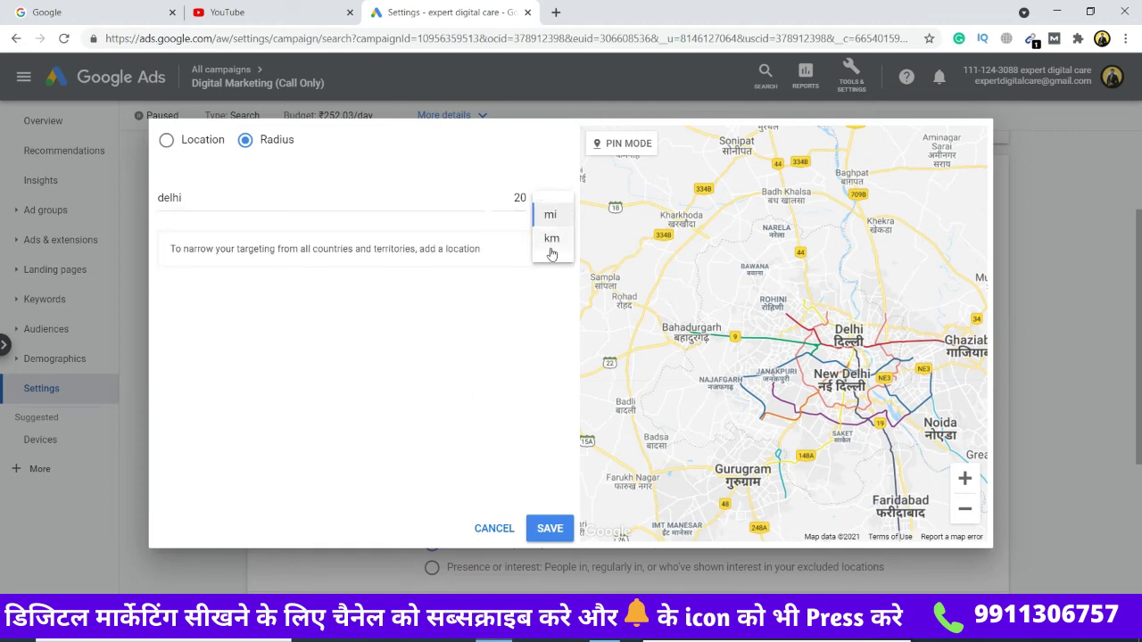
{"action": "left_click", "coordinate": [551, 239]}
{"action": "left_click", "coordinate": [524, 200]}
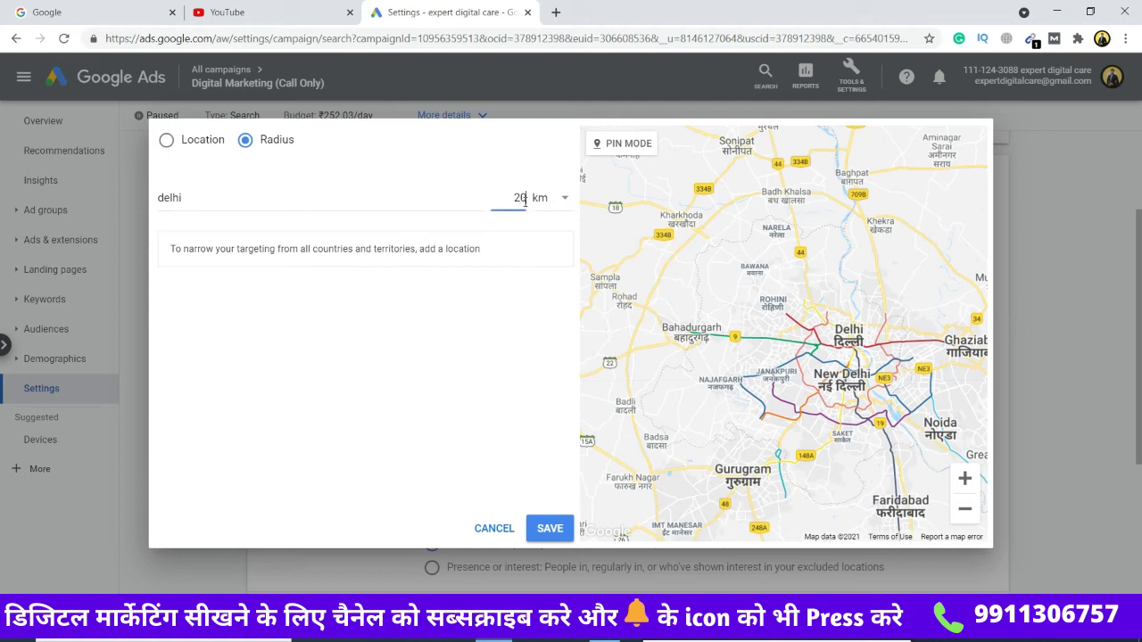
{"action": "key", "text": "BackSpace"}
{"action": "key", "text": "BackSpace"}
{"action": "type", "text": "10"}
{"action": "left_click", "coordinate": [272, 198]}
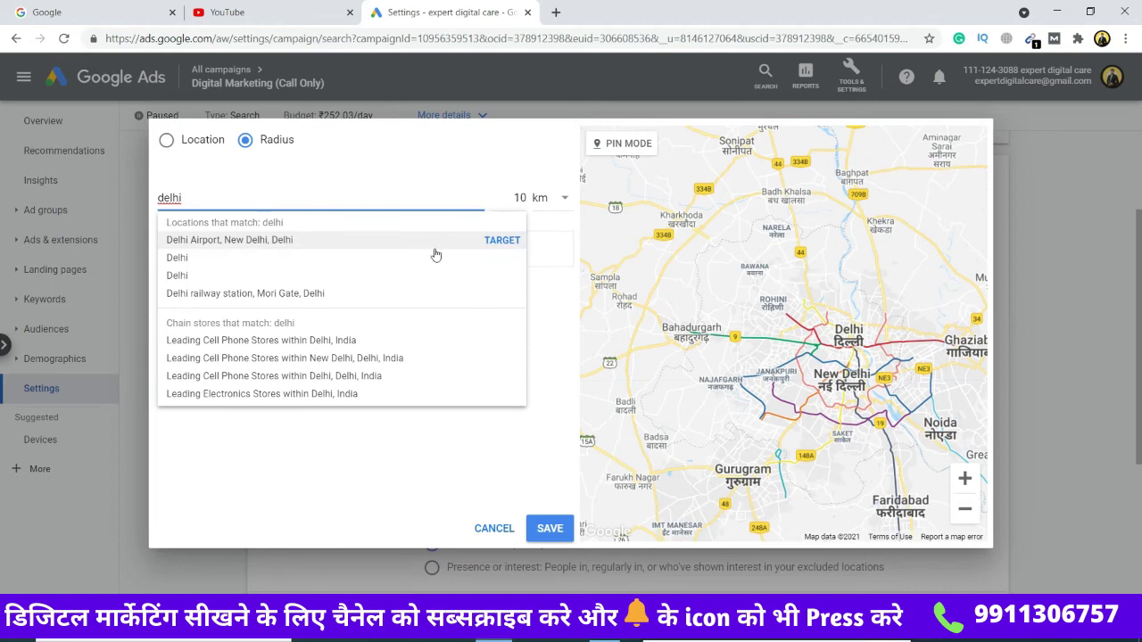
{"action": "left_click", "coordinate": [194, 257]}
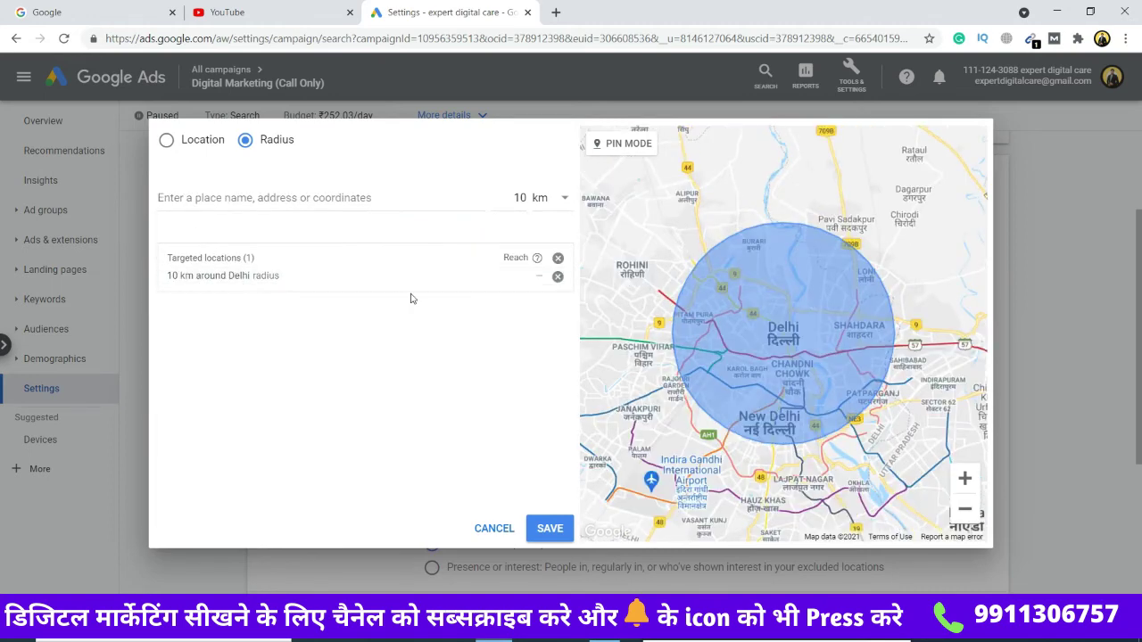
Set the radius of the Delhi target to 5 km and save the edited radius.
{"action": "left_click", "coordinate": [465, 276]}
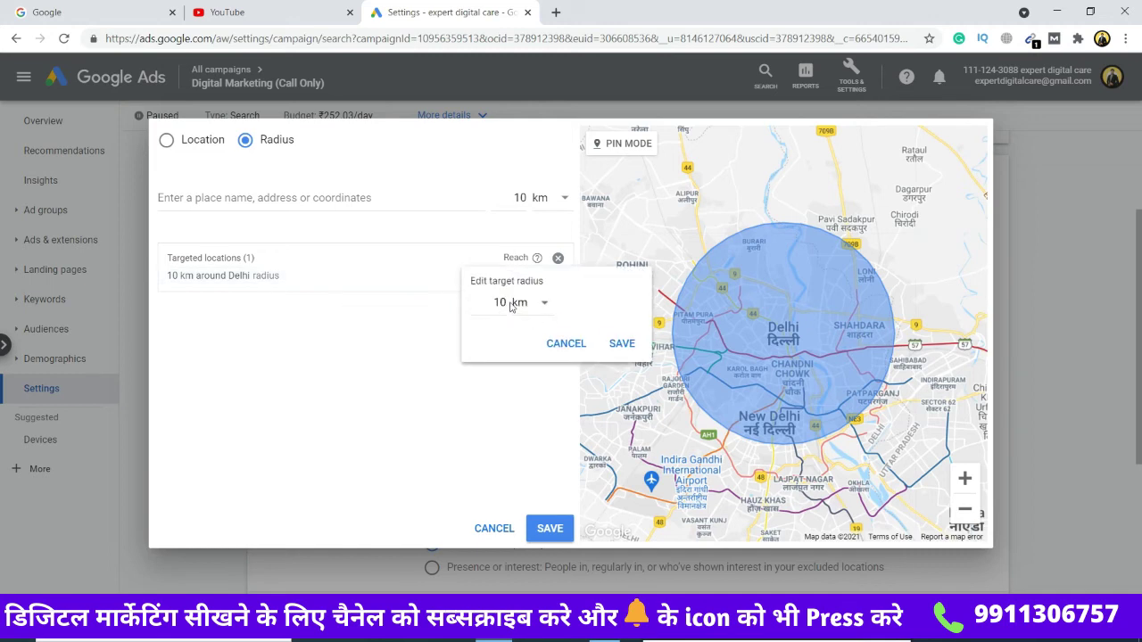
{"action": "left_click", "coordinate": [509, 303]}
{"action": "key", "text": "BackSpace"}
{"action": "key", "text": "BackSpace"}
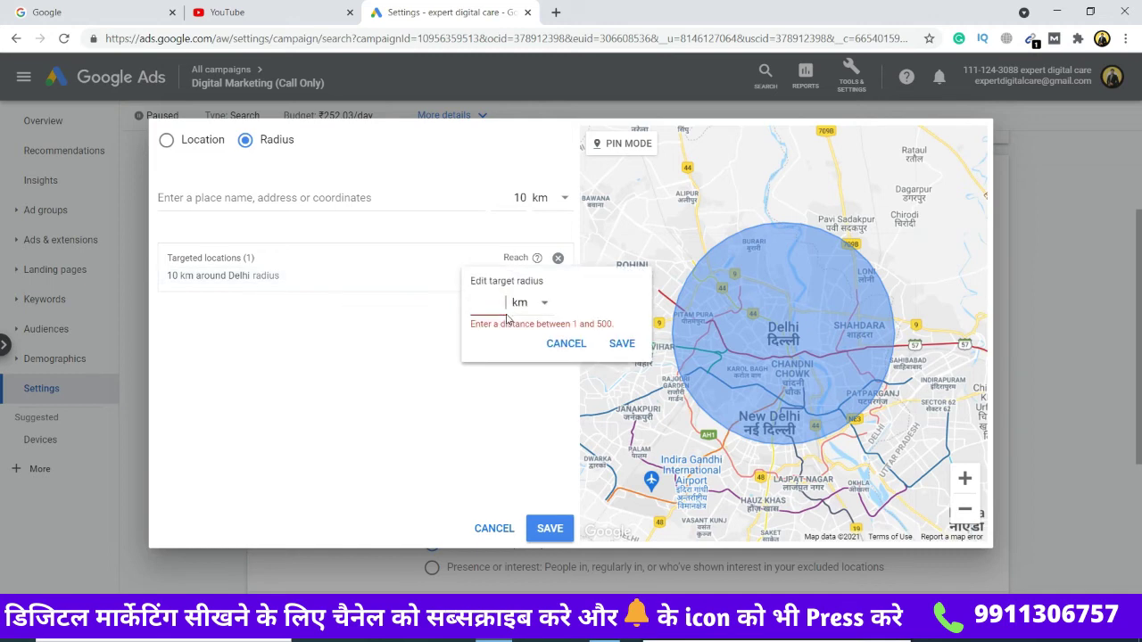
{"action": "type", "text": "5"}
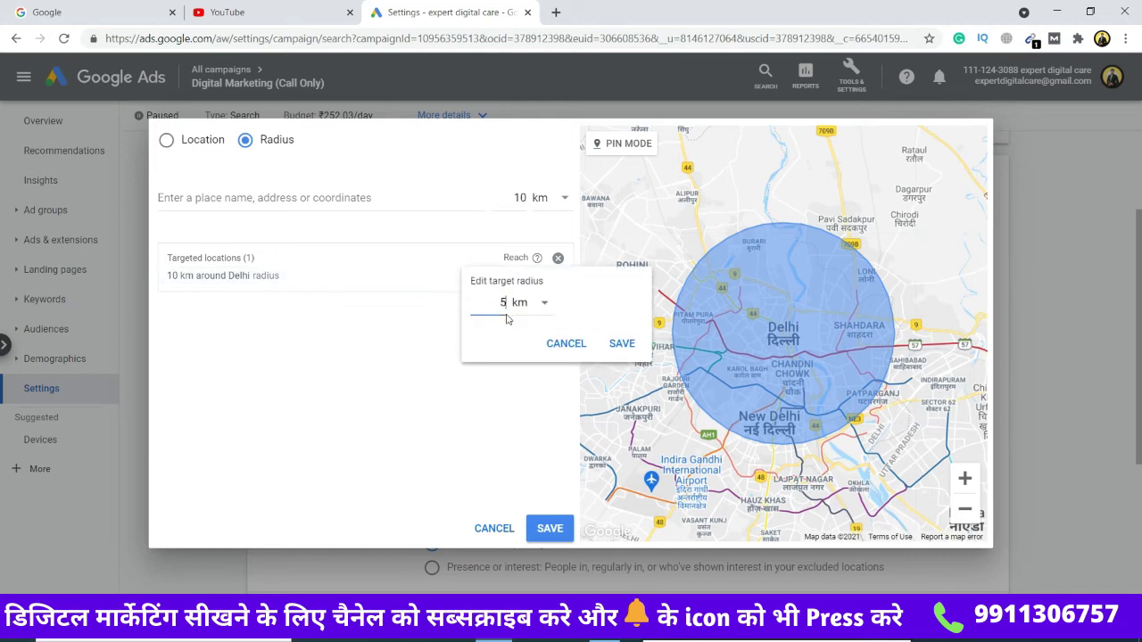
{"action": "left_click", "coordinate": [621, 344]}
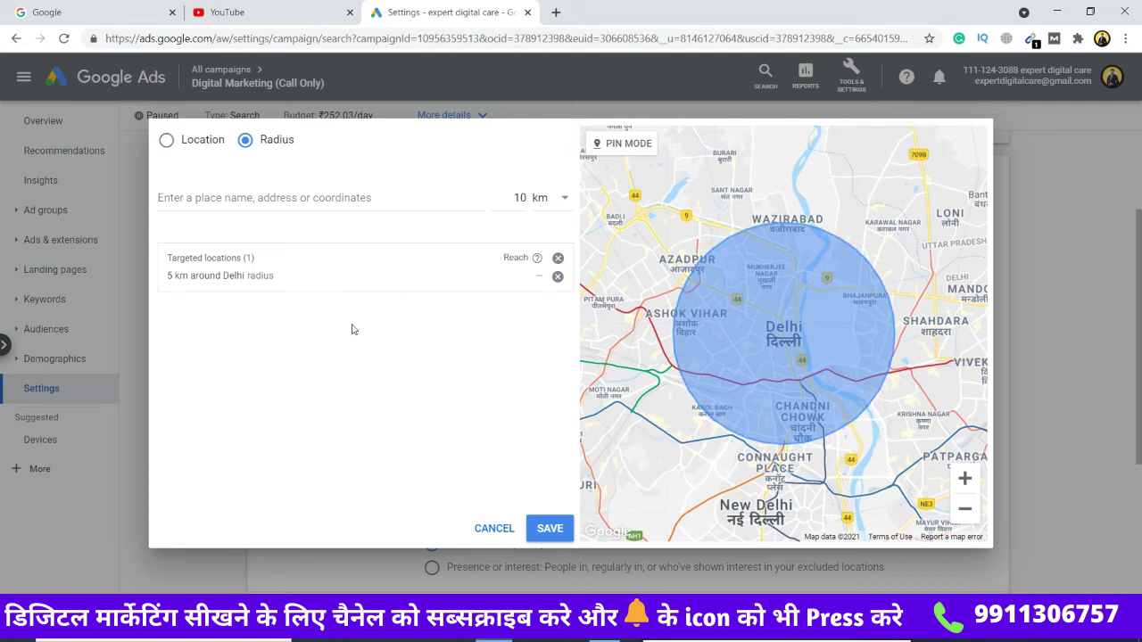
Remove the Delhi radius target and search Google for "unity one mall rohini" in a new browser tab.
{"action": "left_click", "coordinate": [556, 279]}
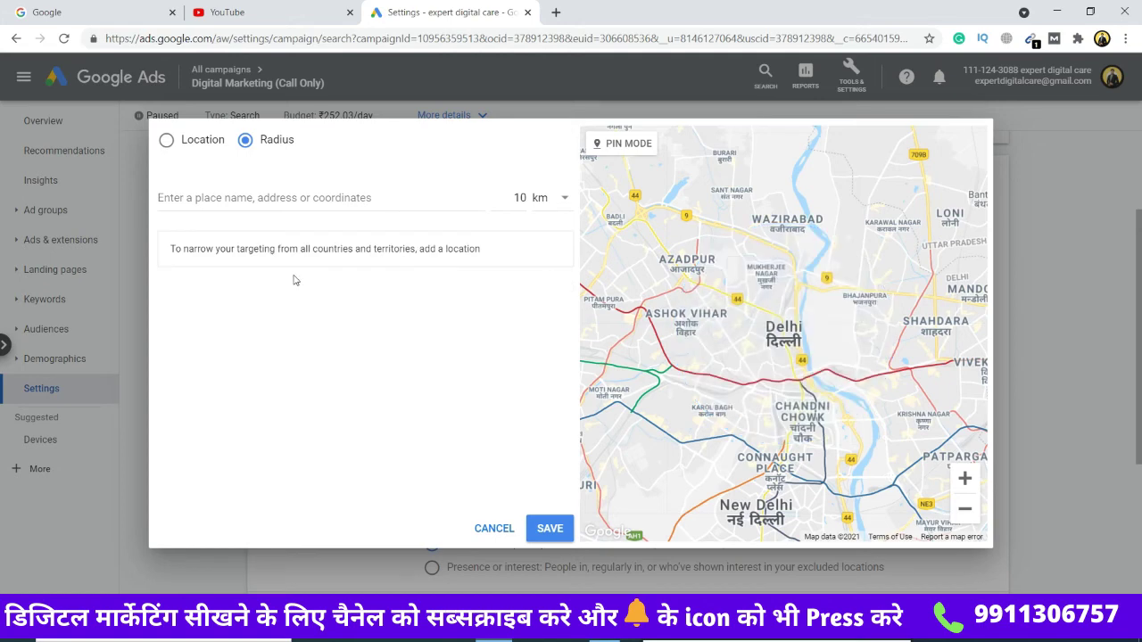
{"action": "left_click", "coordinate": [557, 13]}
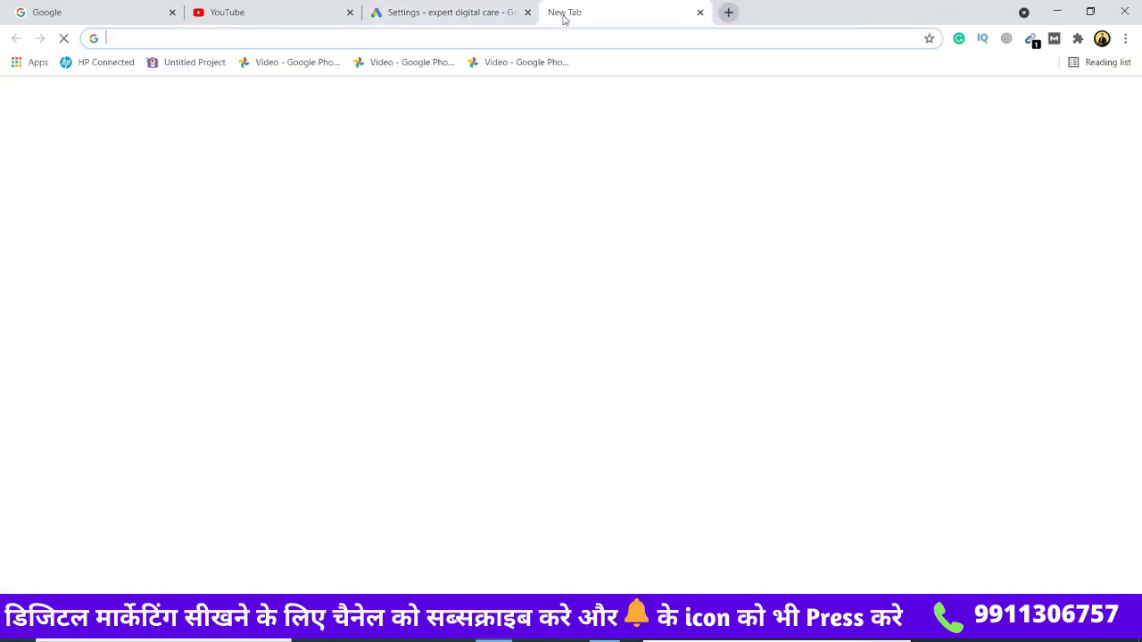
{"action": "left_click", "coordinate": [451, 41]}
{"action": "key", "text": "Down"}
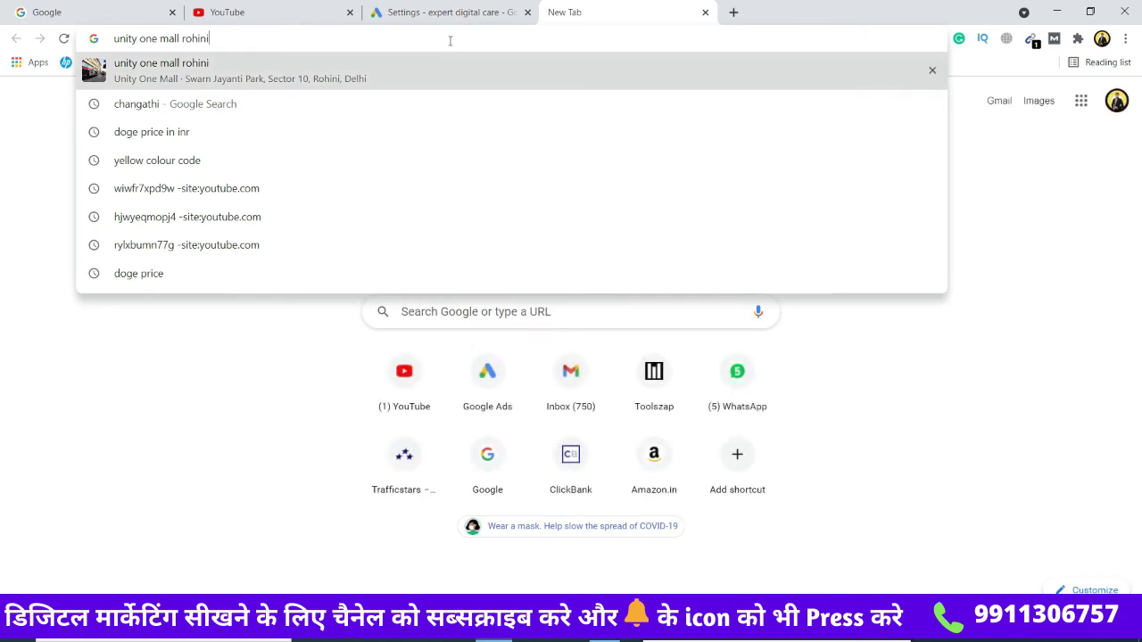
{"action": "key", "text": "Return"}
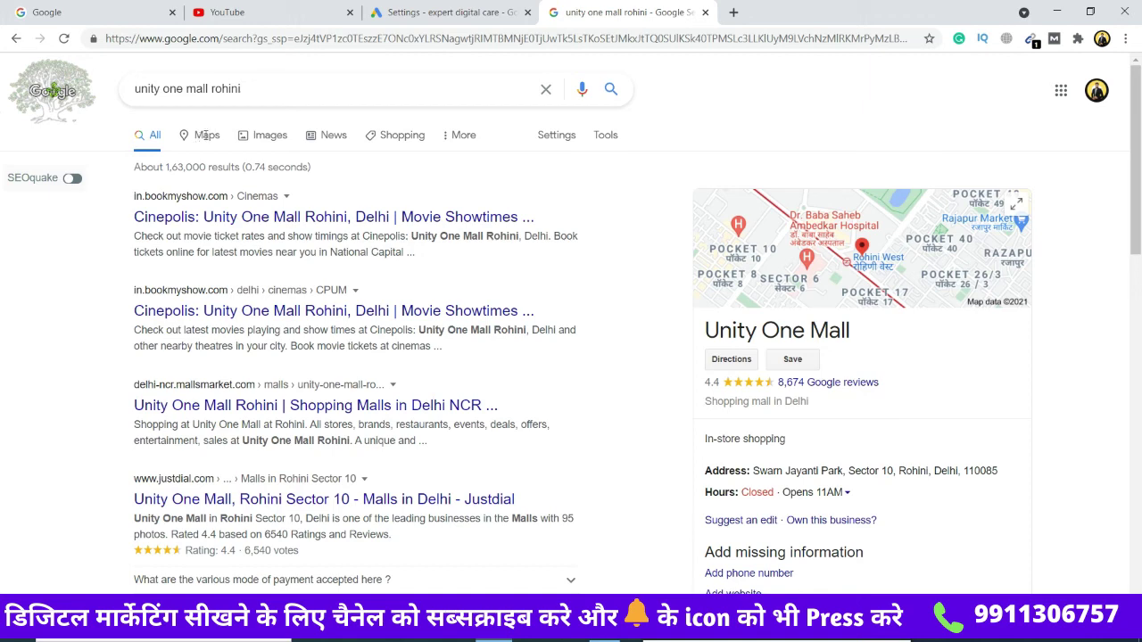
Show Unity One Mall in Google Maps and copy the coordinates 28.71493, 77.11656 beside its marker.
{"action": "left_click", "coordinate": [205, 136]}
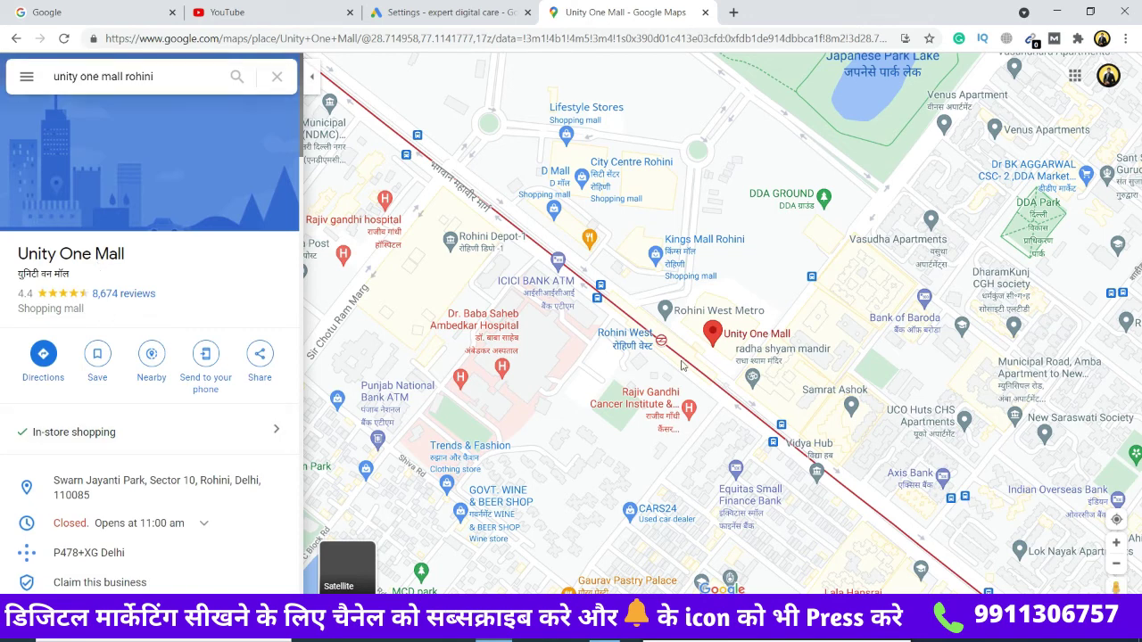
{"action": "mouse_move", "coordinate": [711, 342]}
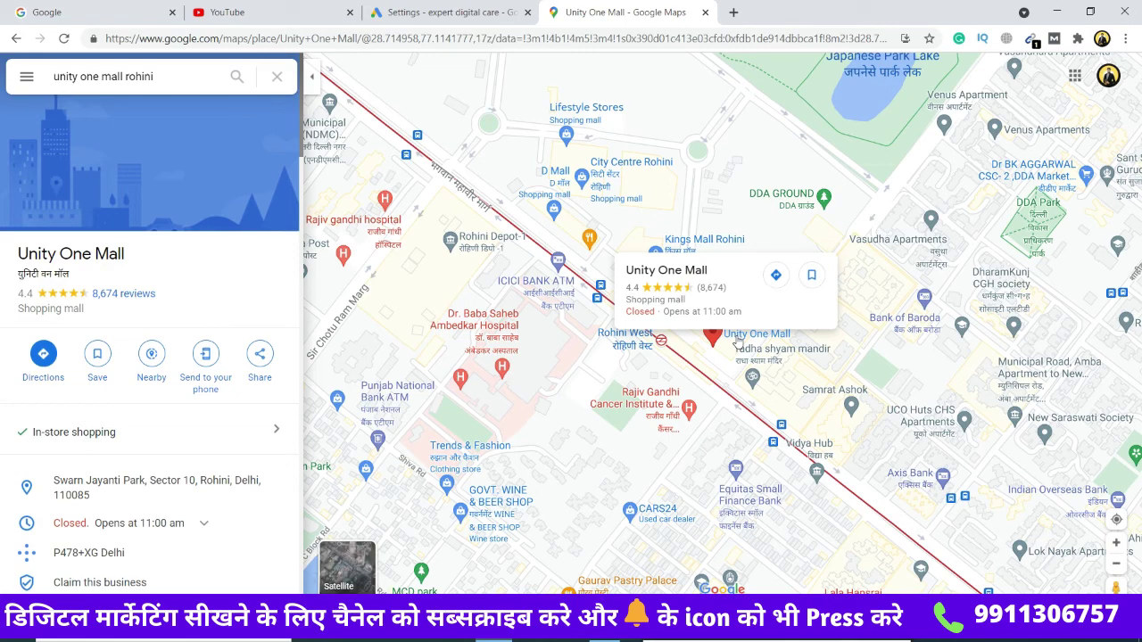
{"action": "right_click", "coordinate": [736, 339]}
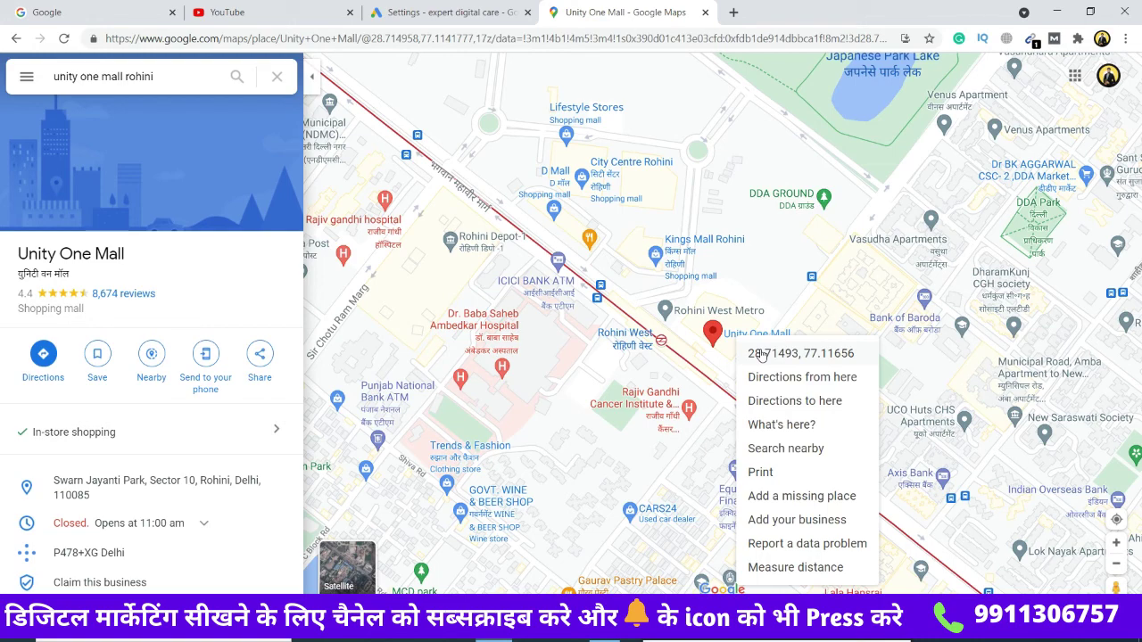
{"action": "left_click", "coordinate": [760, 353]}
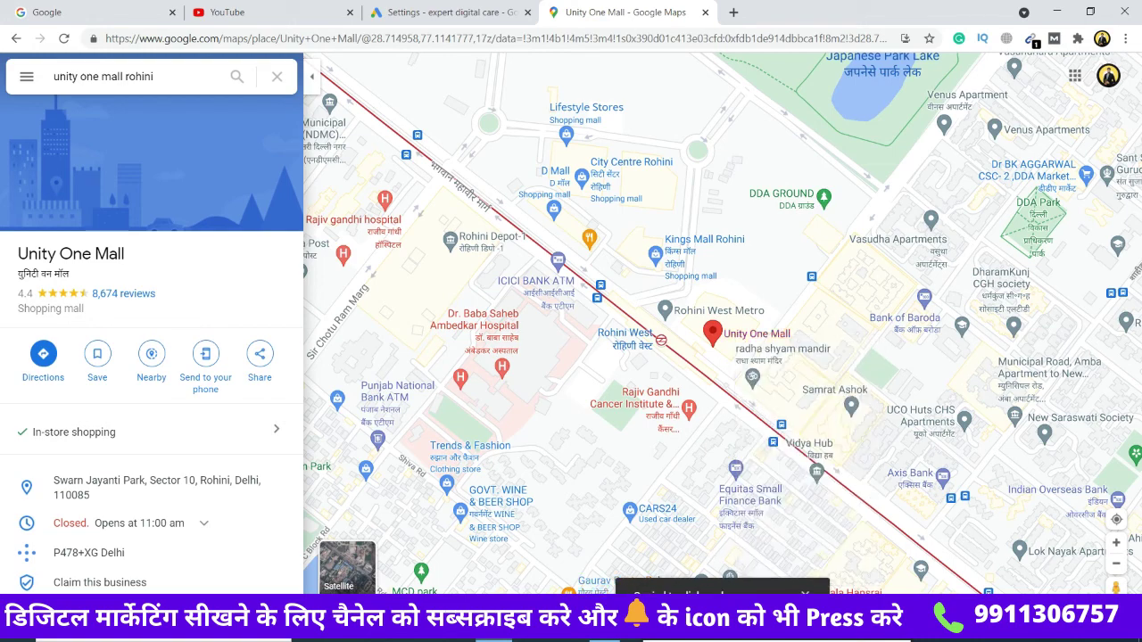
Return to the Google Ads radius targeting and target the area around the copied Unity One Mall coordinates.
{"action": "left_click", "coordinate": [441, 8]}
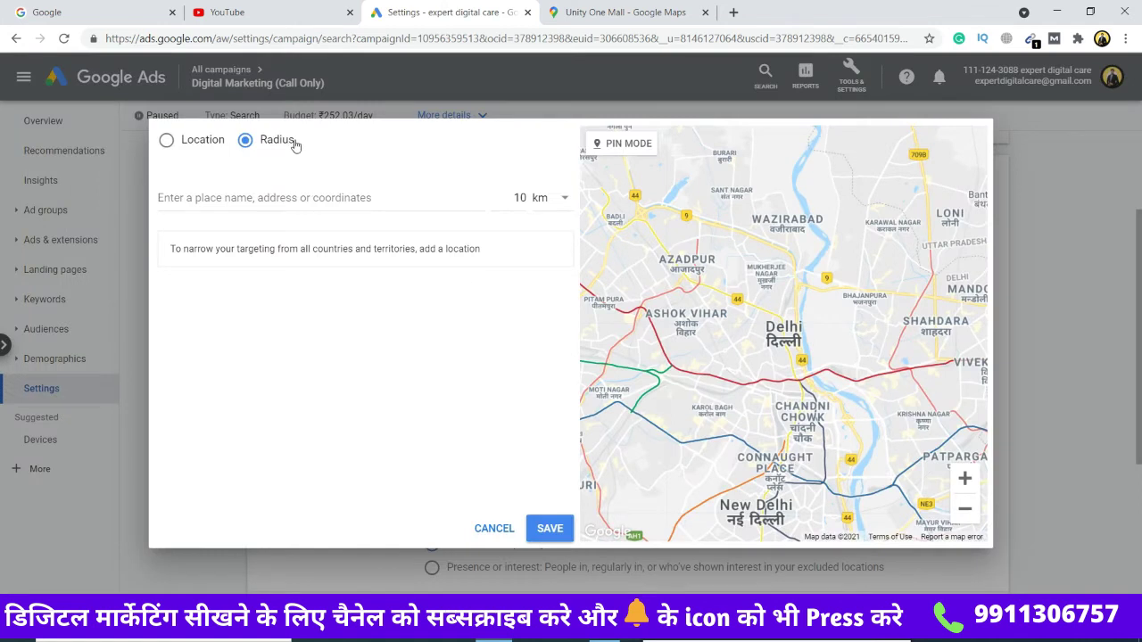
{"action": "left_click", "coordinate": [250, 197]}
{"action": "key", "text": "ctrl+v"}
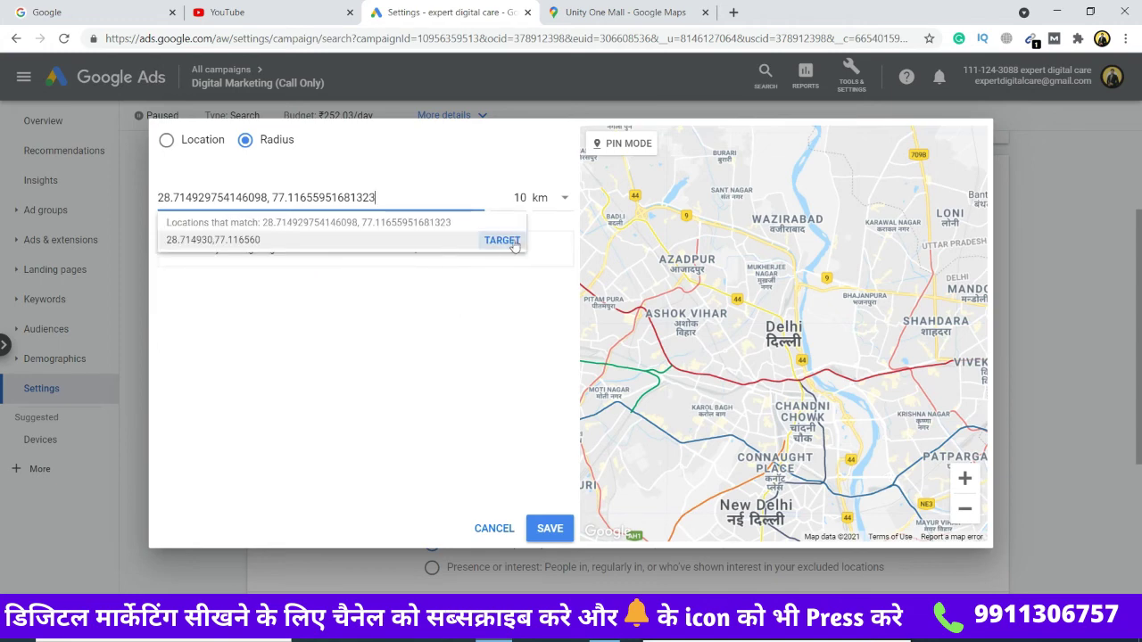
{"action": "left_click", "coordinate": [513, 242]}
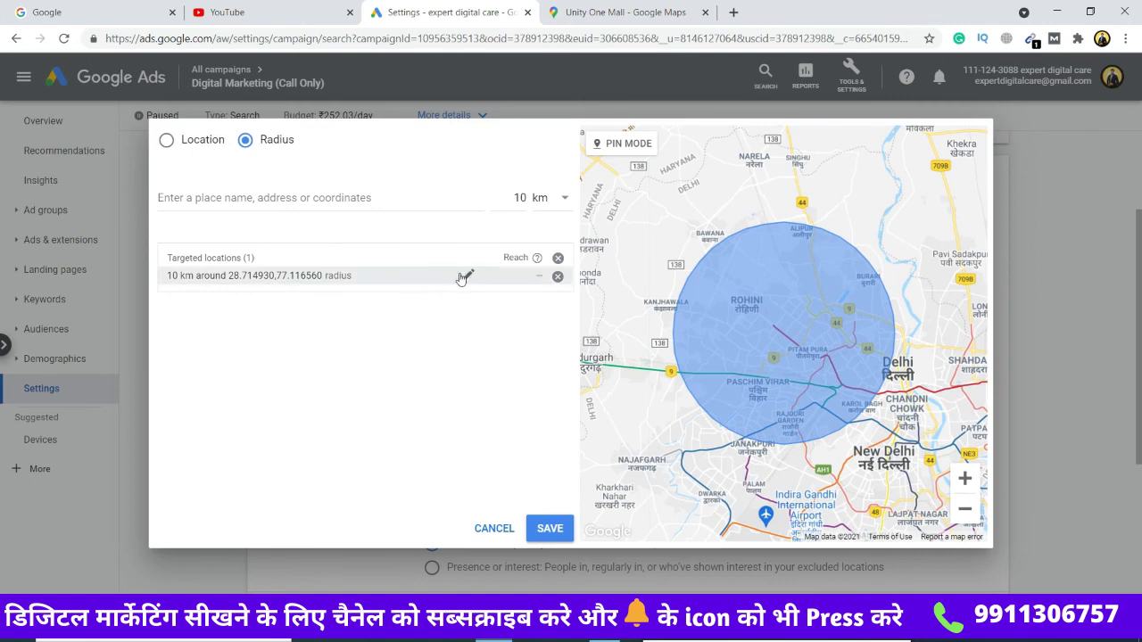
Set the radius of the Unity One Mall coordinate target to 1 km and save the edited radius.
{"action": "left_click", "coordinate": [461, 275]}
{"action": "left_click", "coordinate": [503, 303]}
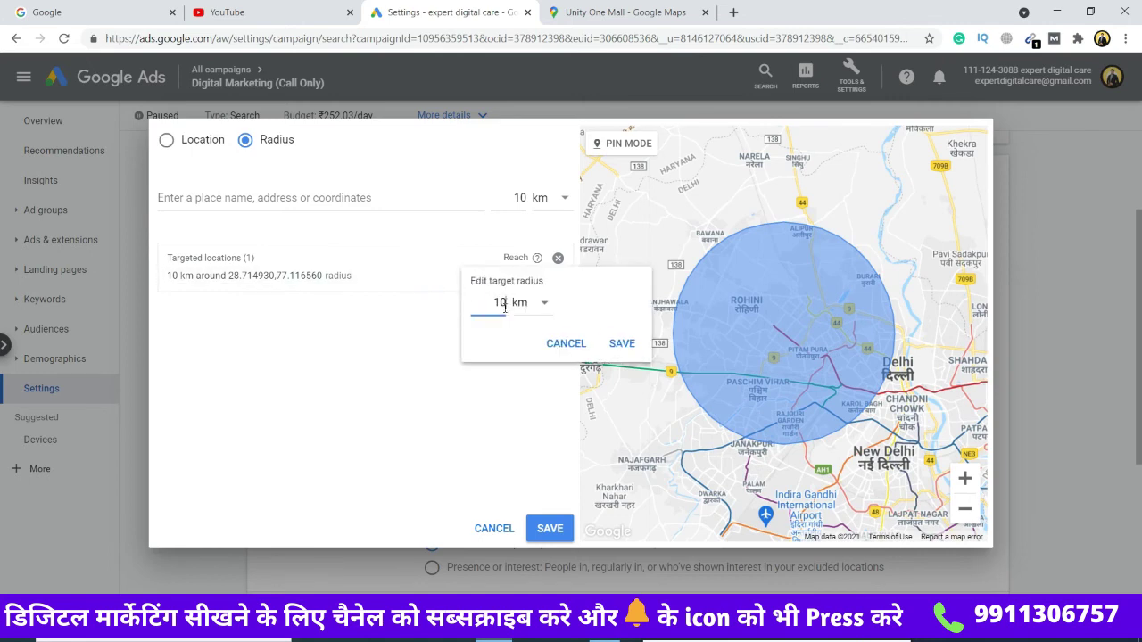
{"action": "key", "text": "BackSpace"}
{"action": "key", "text": "BackSpace"}
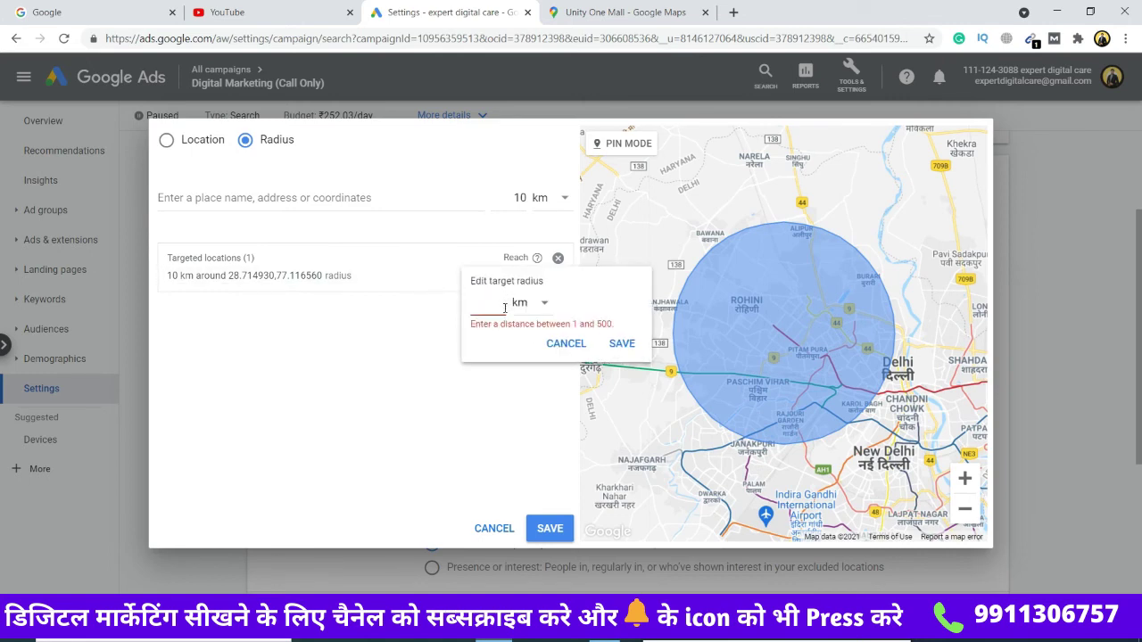
{"action": "type", "text": "1"}
{"action": "left_click", "coordinate": [621, 344]}
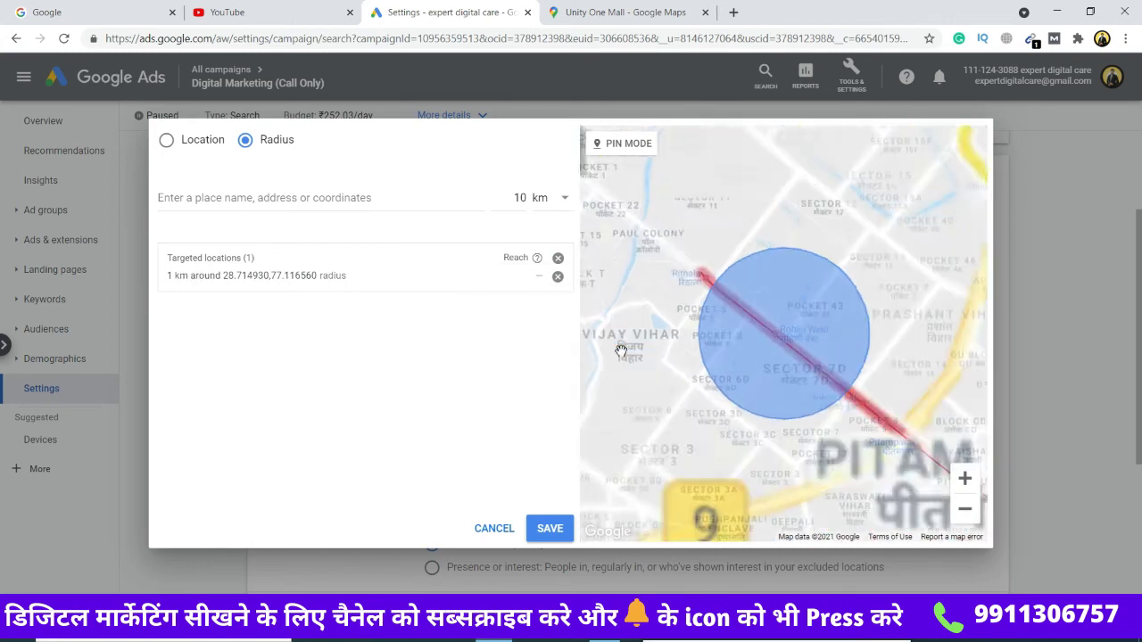